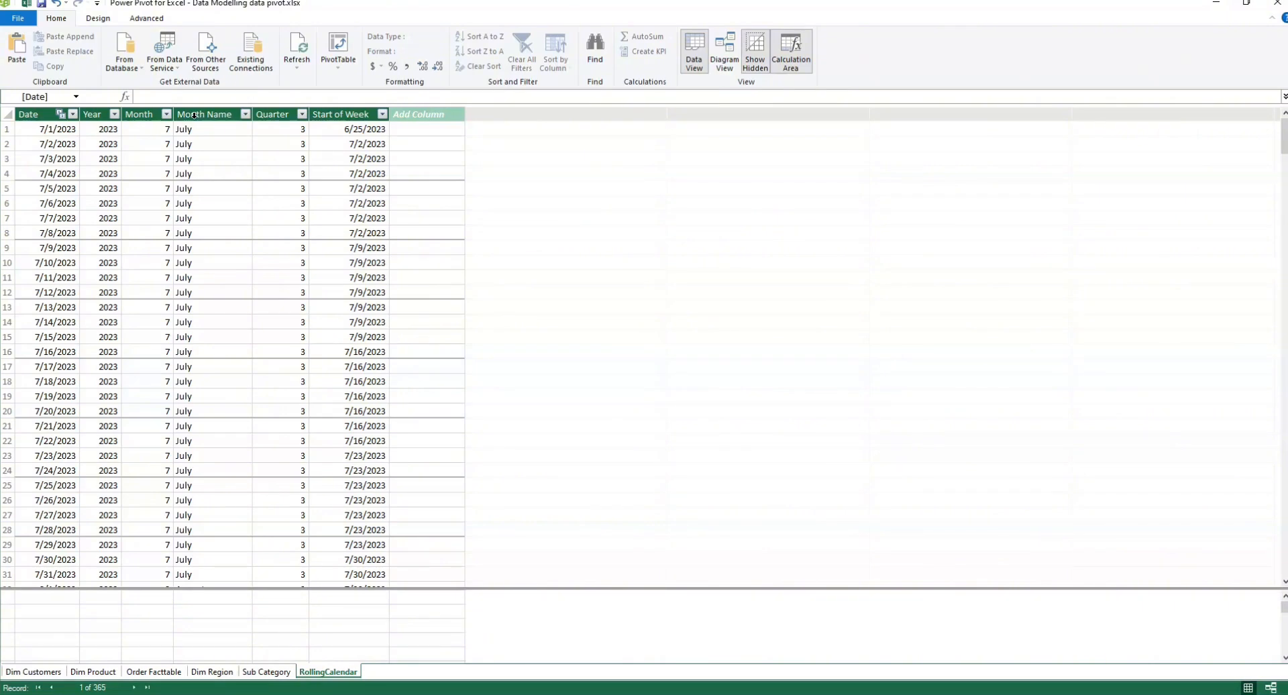
# Add a new column named "Month Short" to the RollingCalendar table.
pyautogui.click(422, 114)
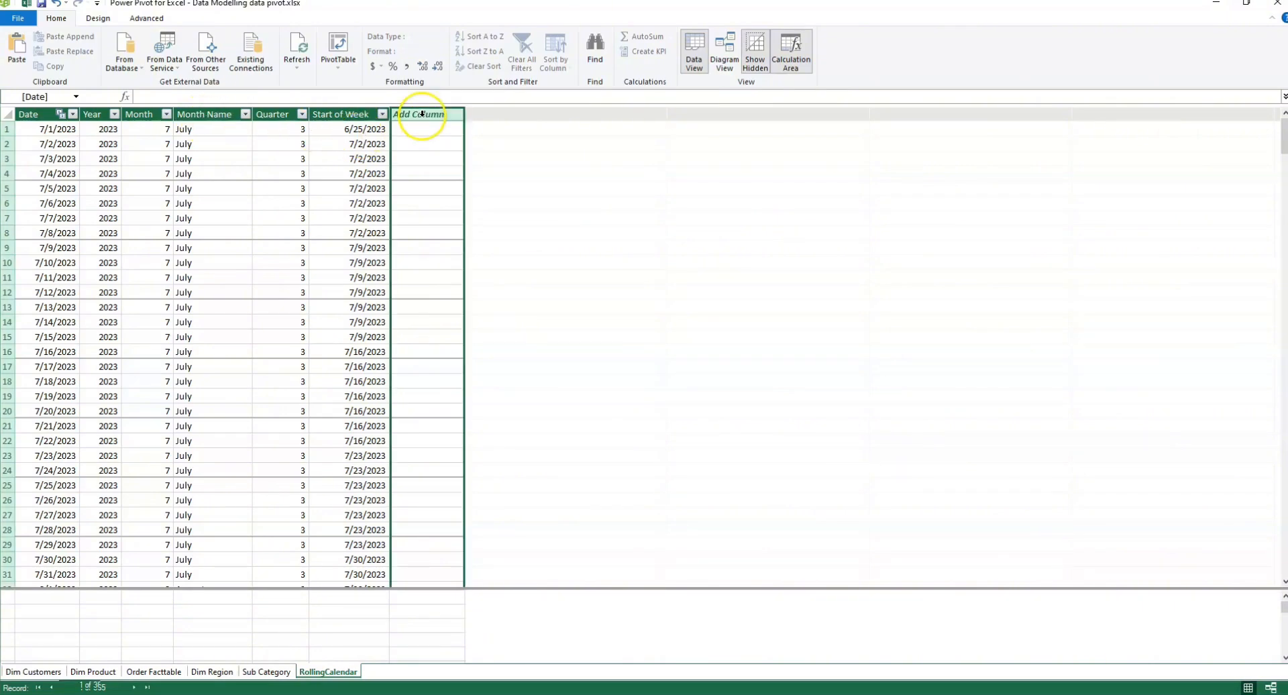
pyautogui.doubleClick(422, 114)
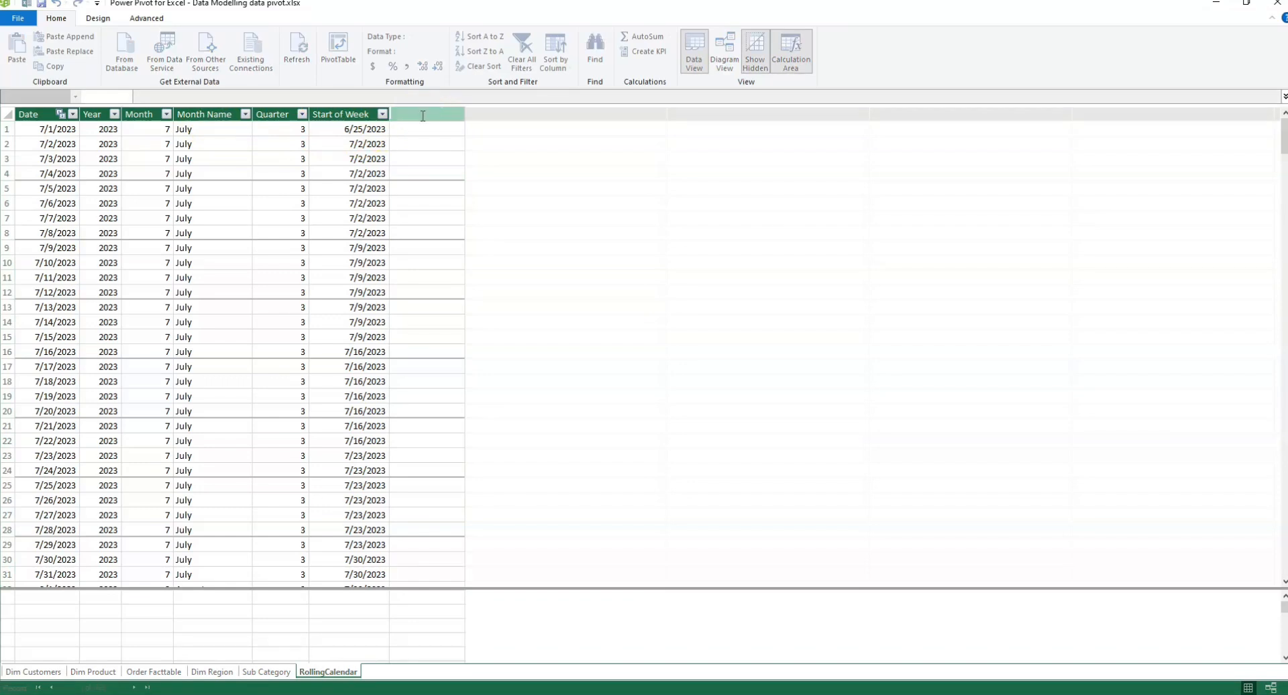
pyautogui.write('Month Short')
pyautogui.press('Return')
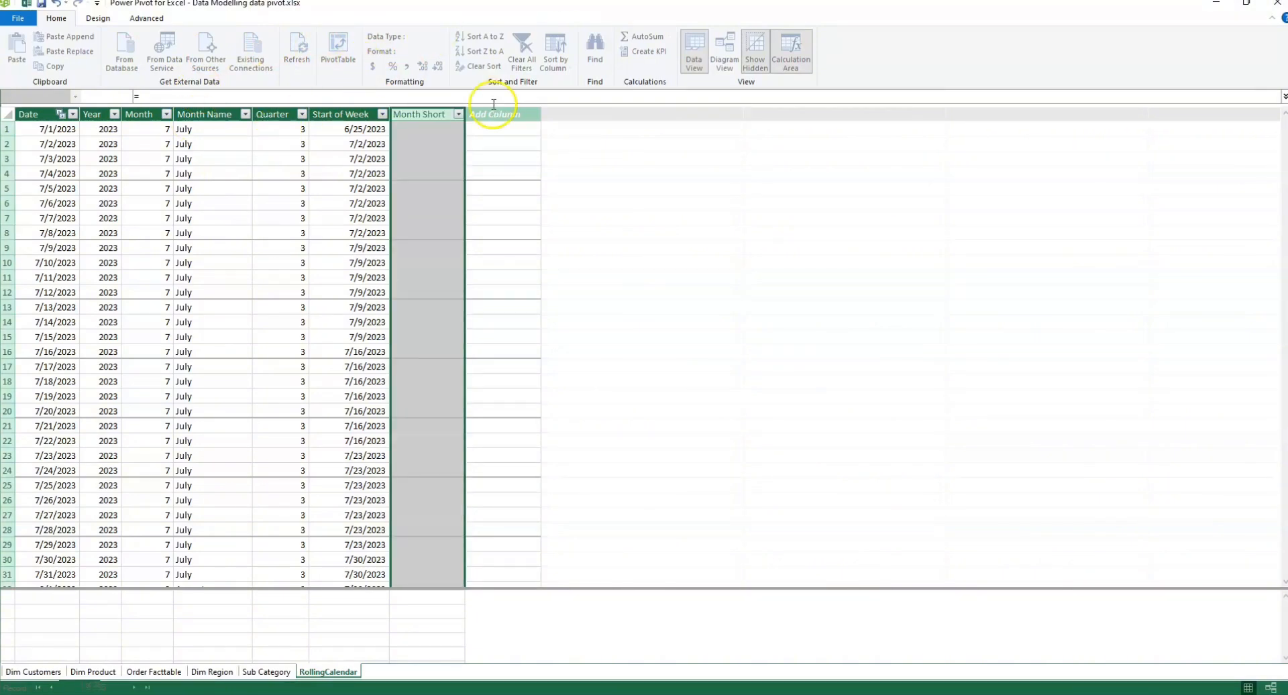
# Fill the Month Short column with the first three letters of the month name using =LEFT([Month Name],3).
pyautogui.click(179, 98)
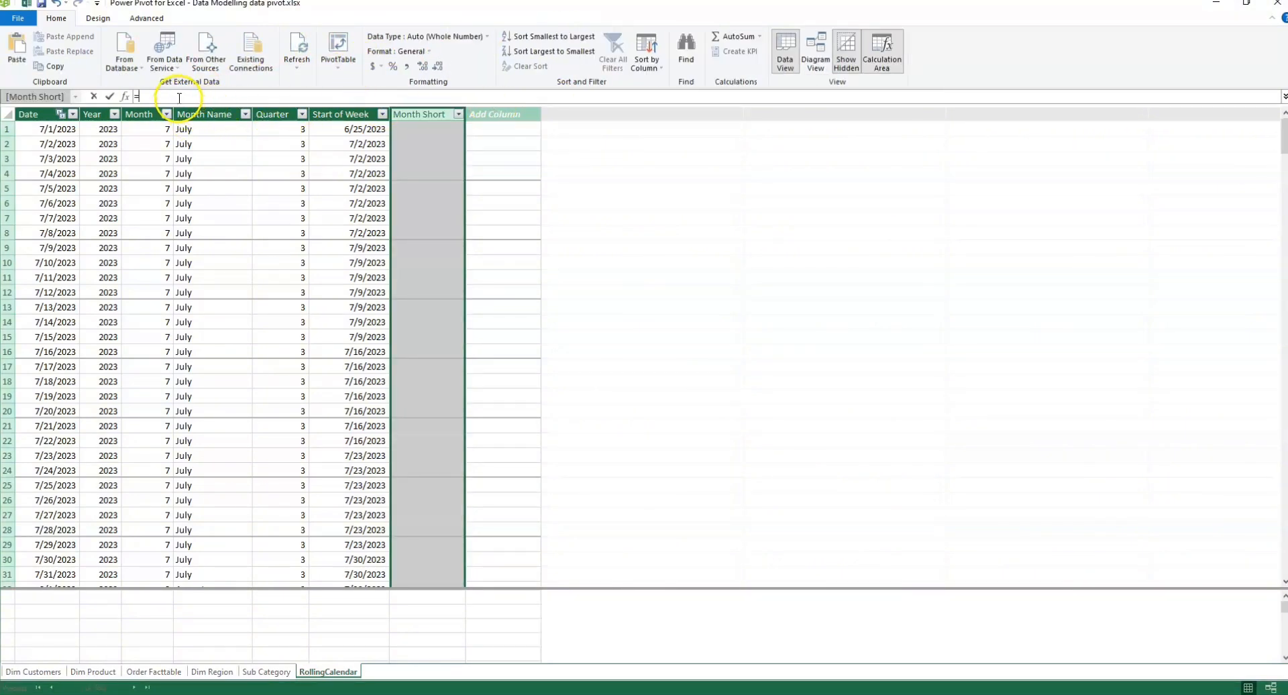
pyautogui.write('Le')
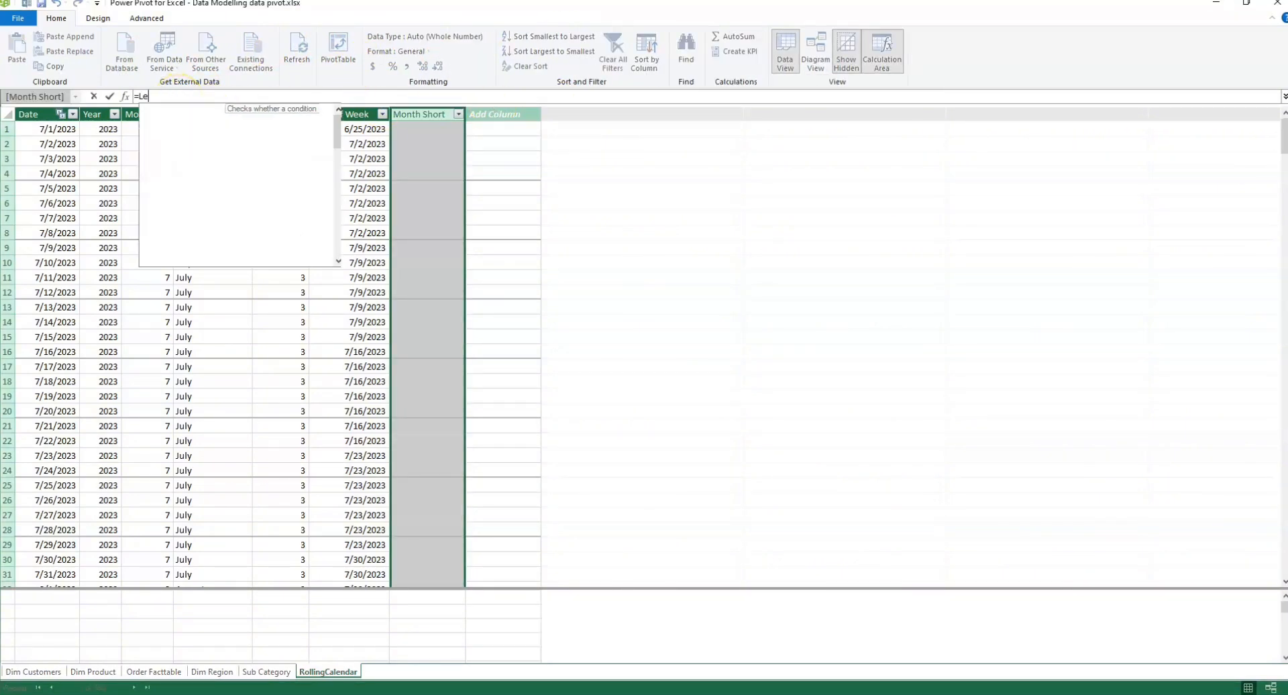
pyautogui.write('ft')
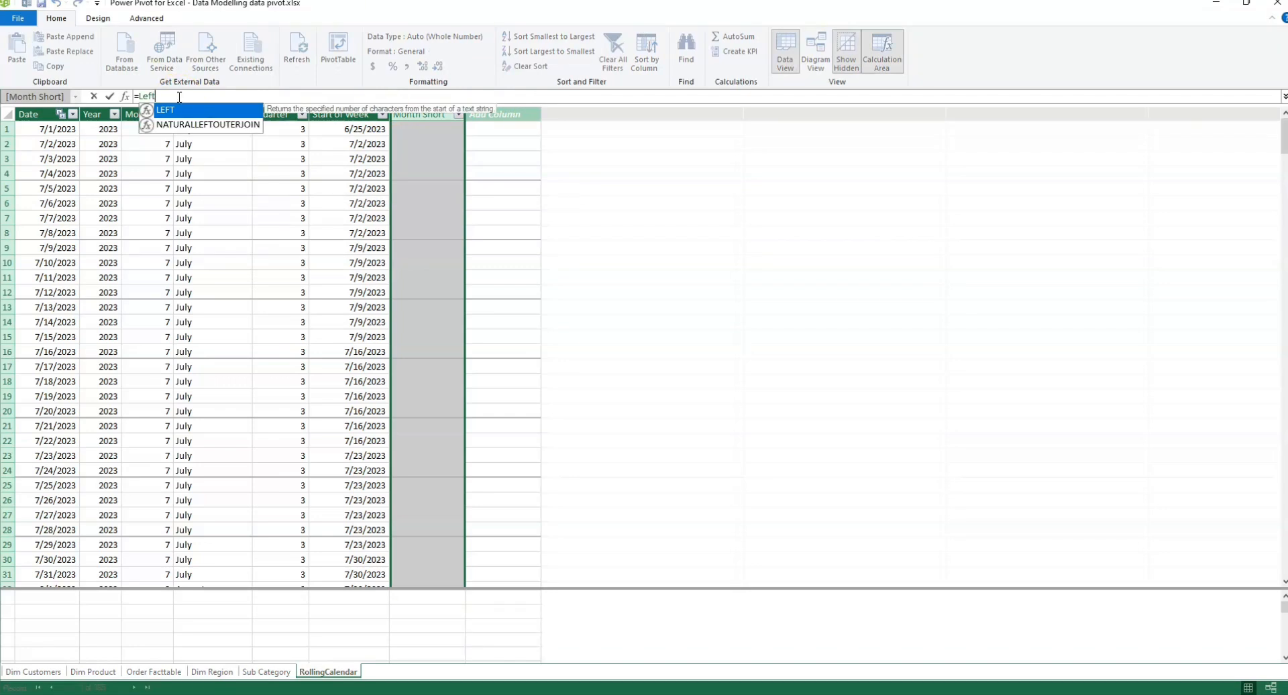
pyautogui.click(179, 113)
pyautogui.click(180, 111)
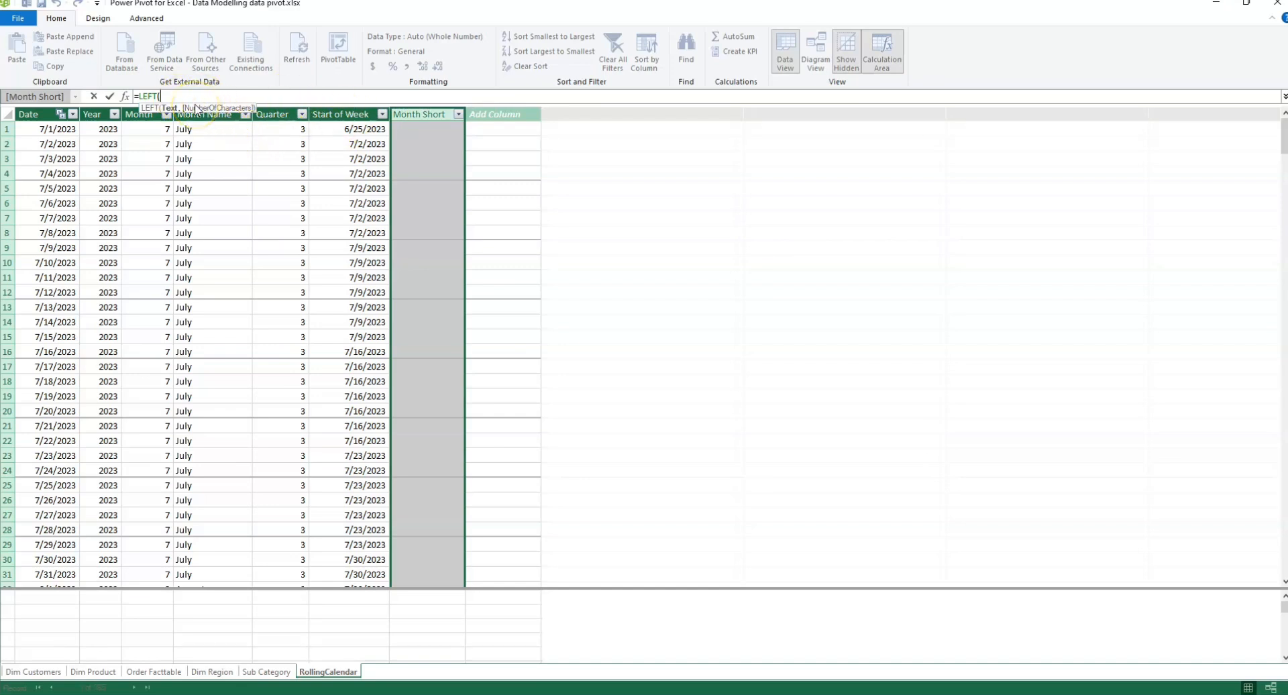
pyautogui.write('Month N')
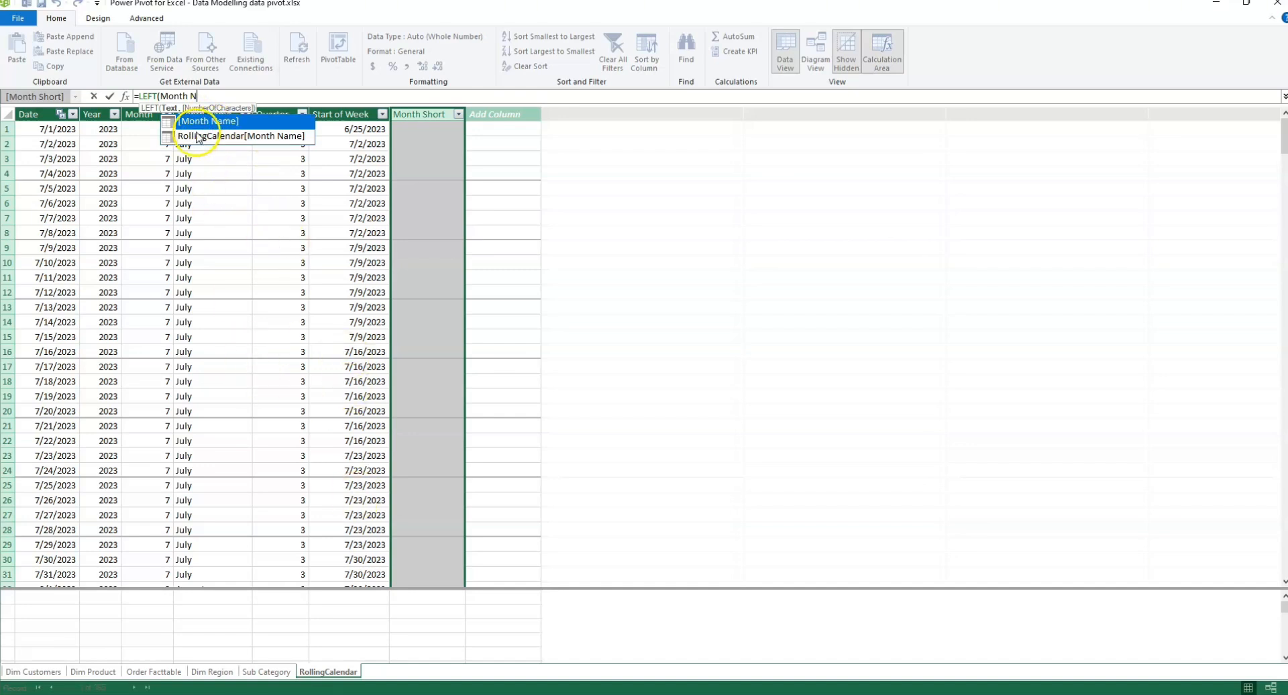
pyautogui.press('Tab')
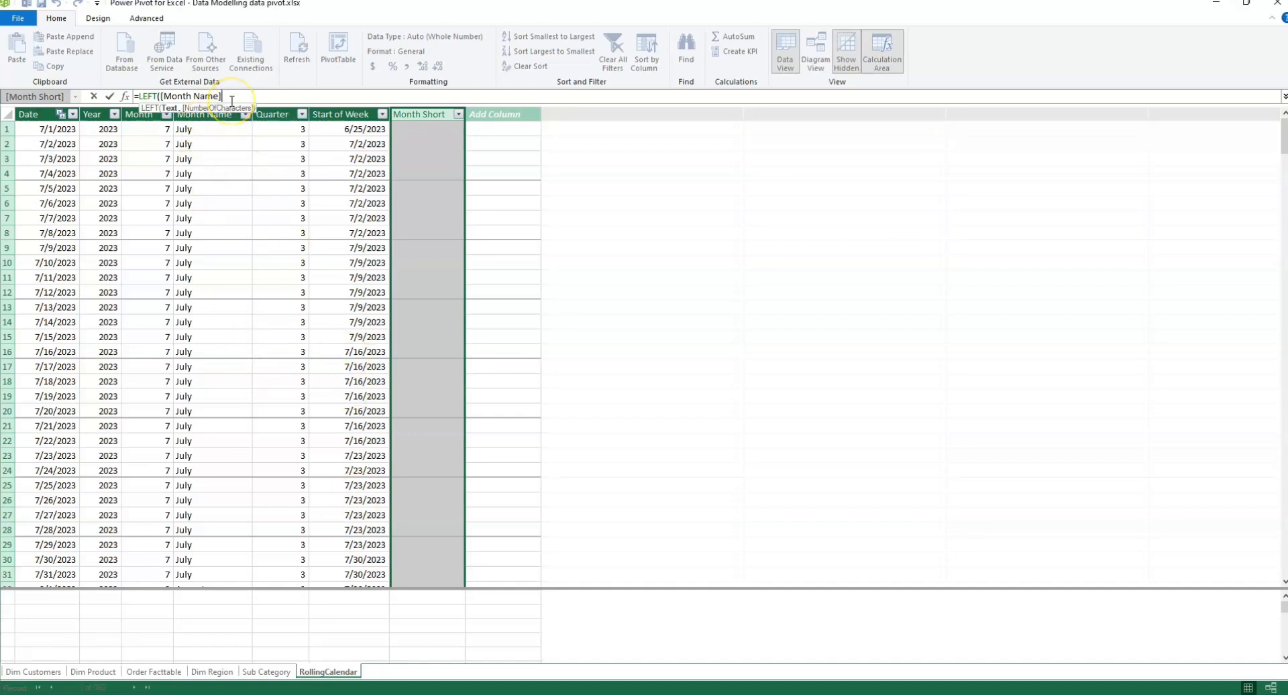
pyautogui.write(',')
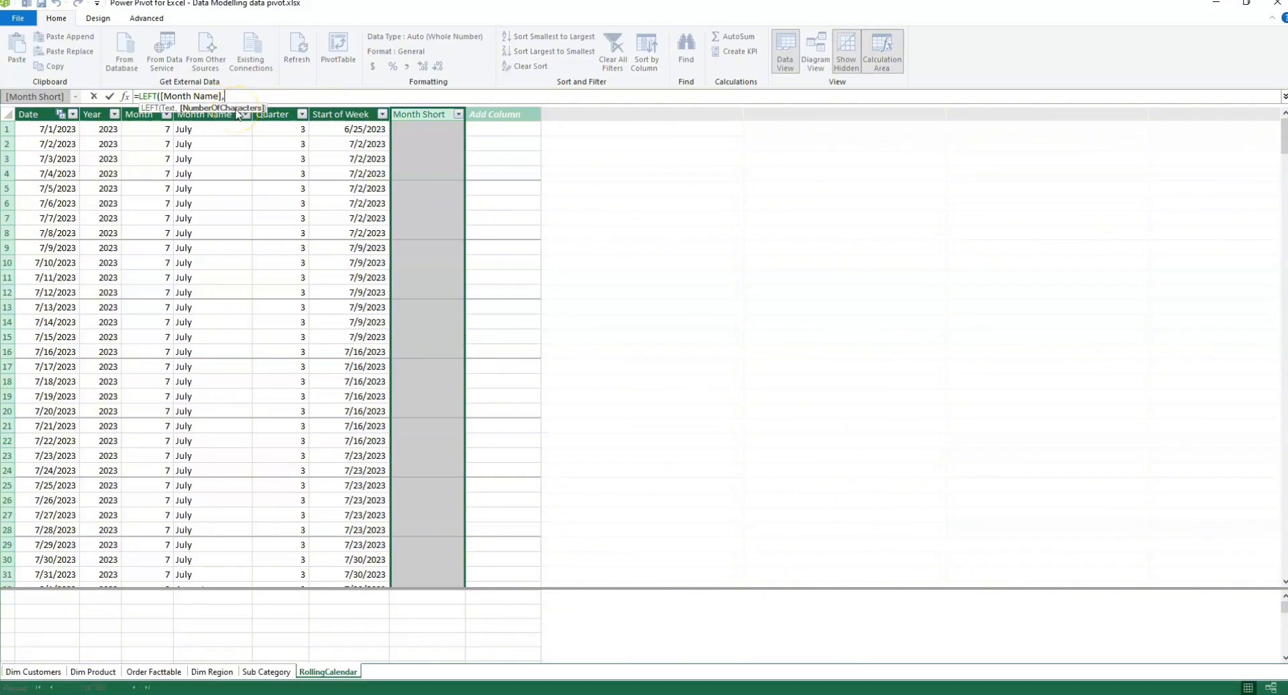
pyautogui.write('3)')
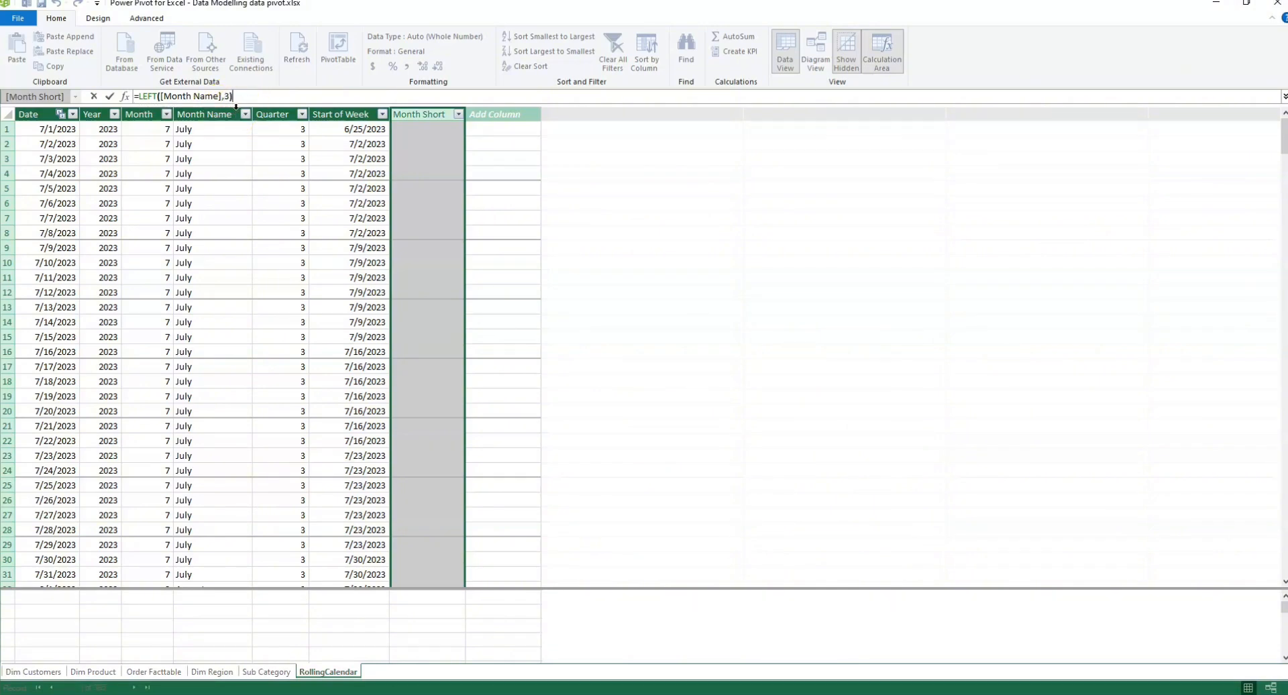
pyautogui.press('Return')
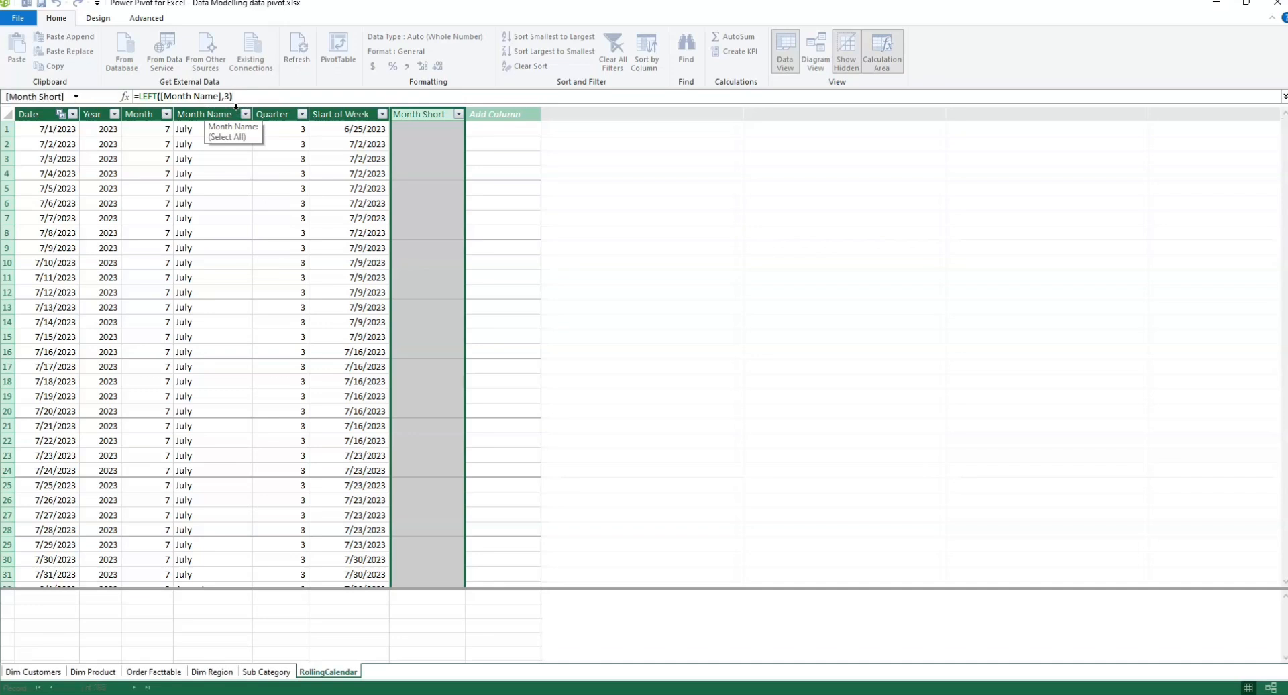
pyautogui.click(412, 134)
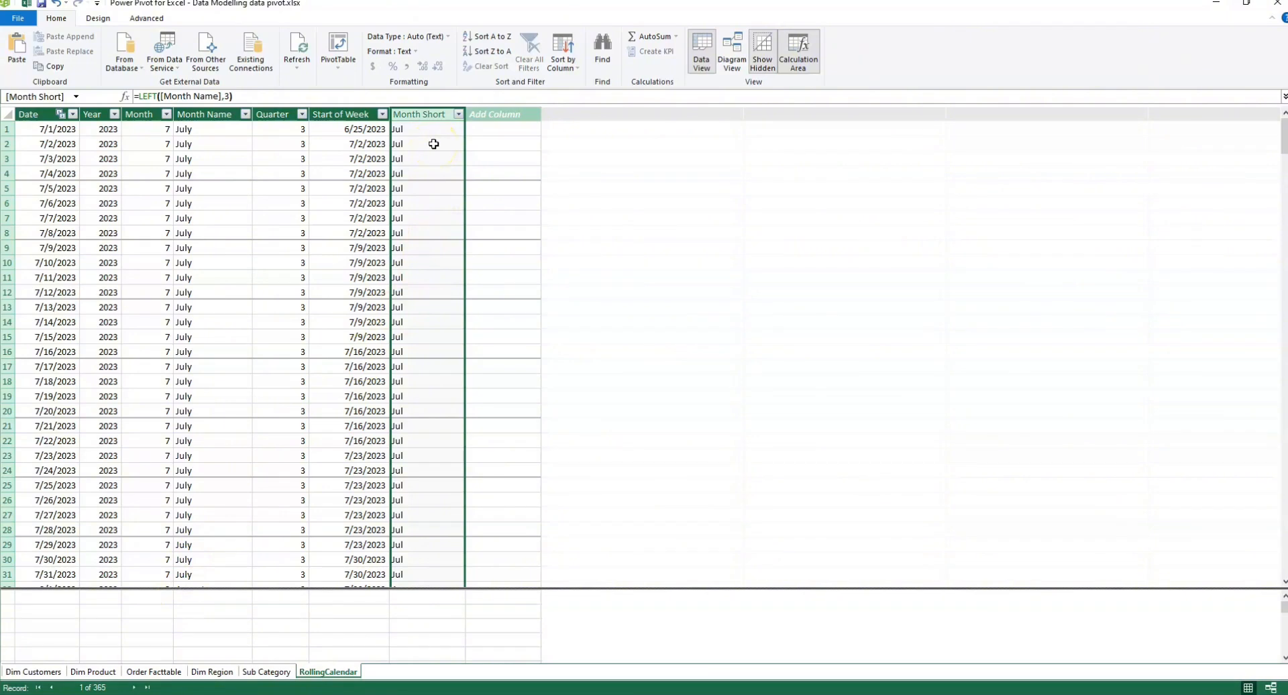
# Add a column named "Upper month short" with the formula =UPPER([Month Short]).
pyautogui.click(495, 115)
pyautogui.doubleClick(500, 116)
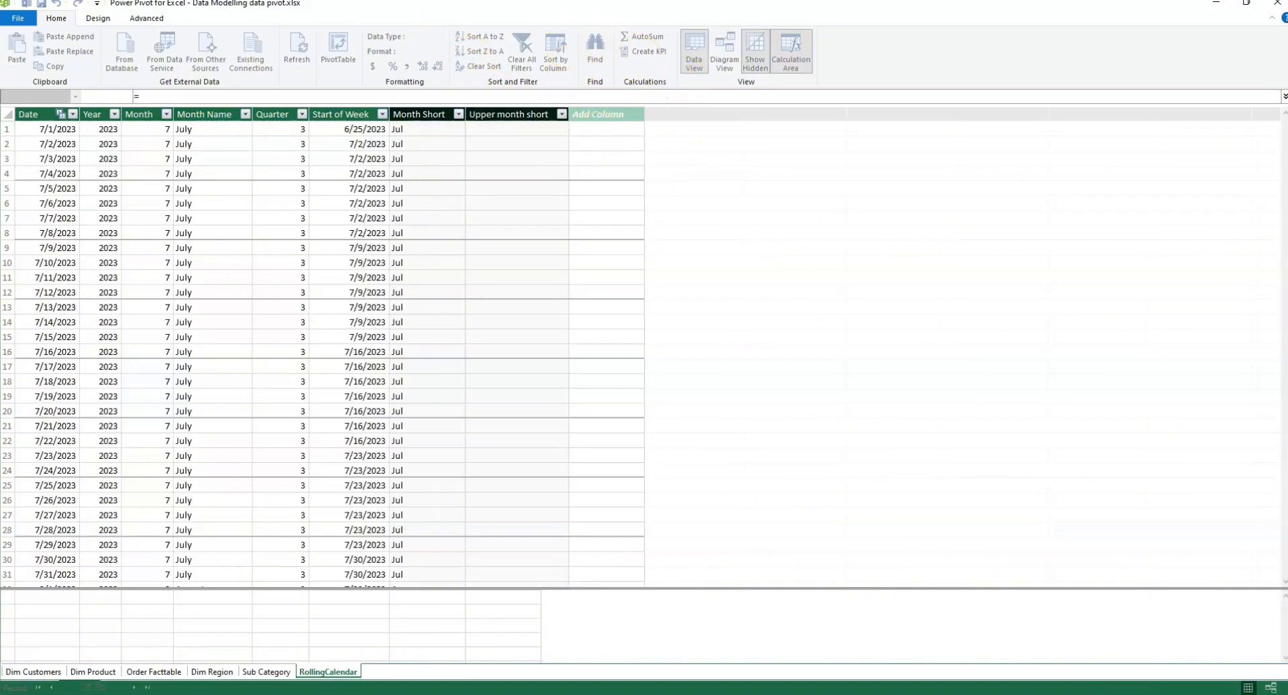
pyautogui.click(203, 96)
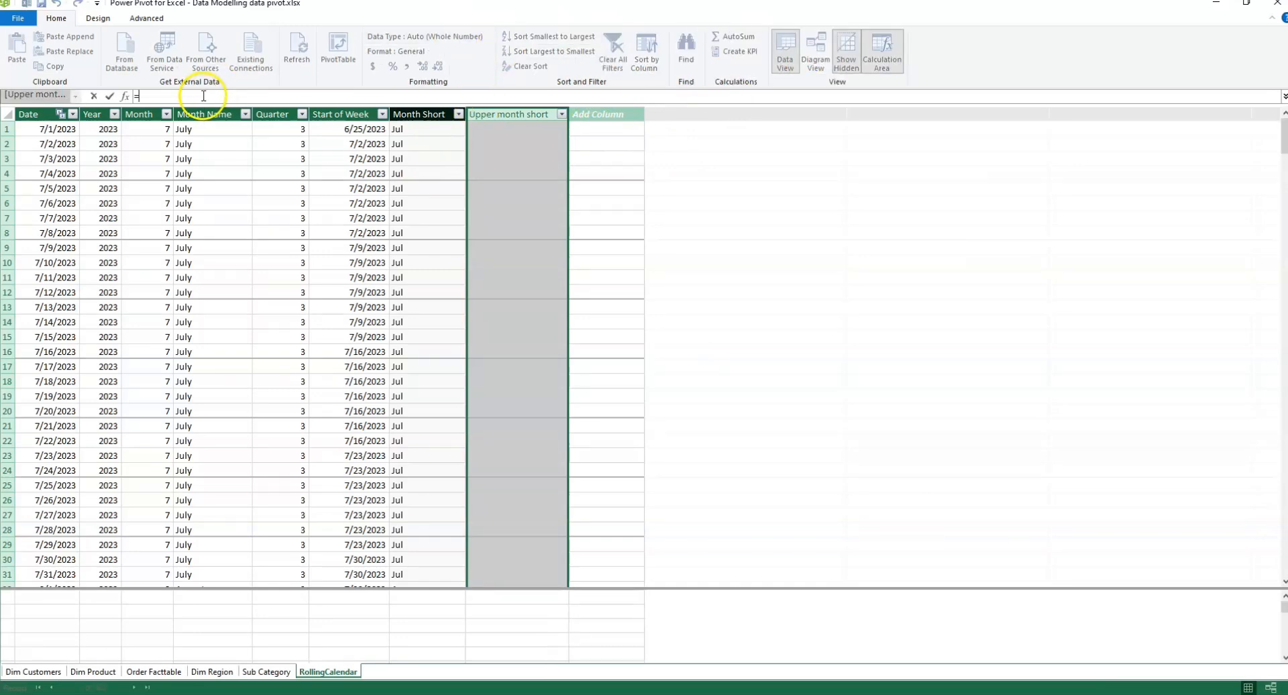
pyautogui.write('upp')
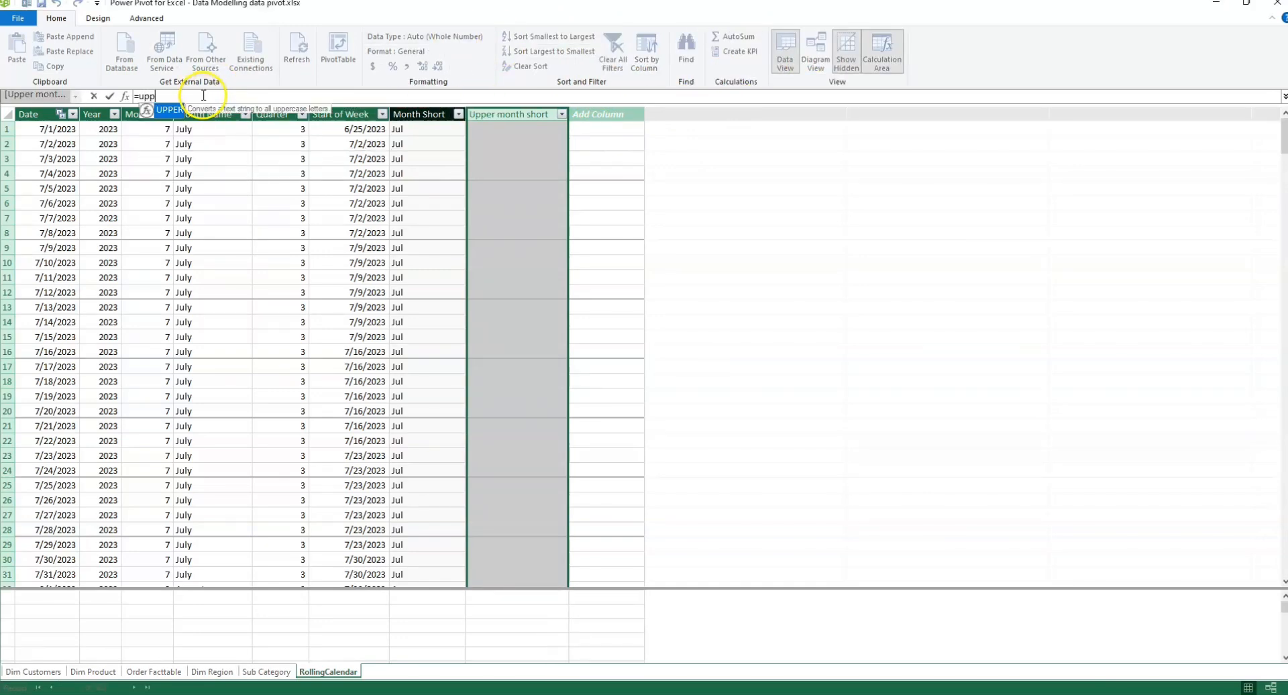
pyautogui.write('er')
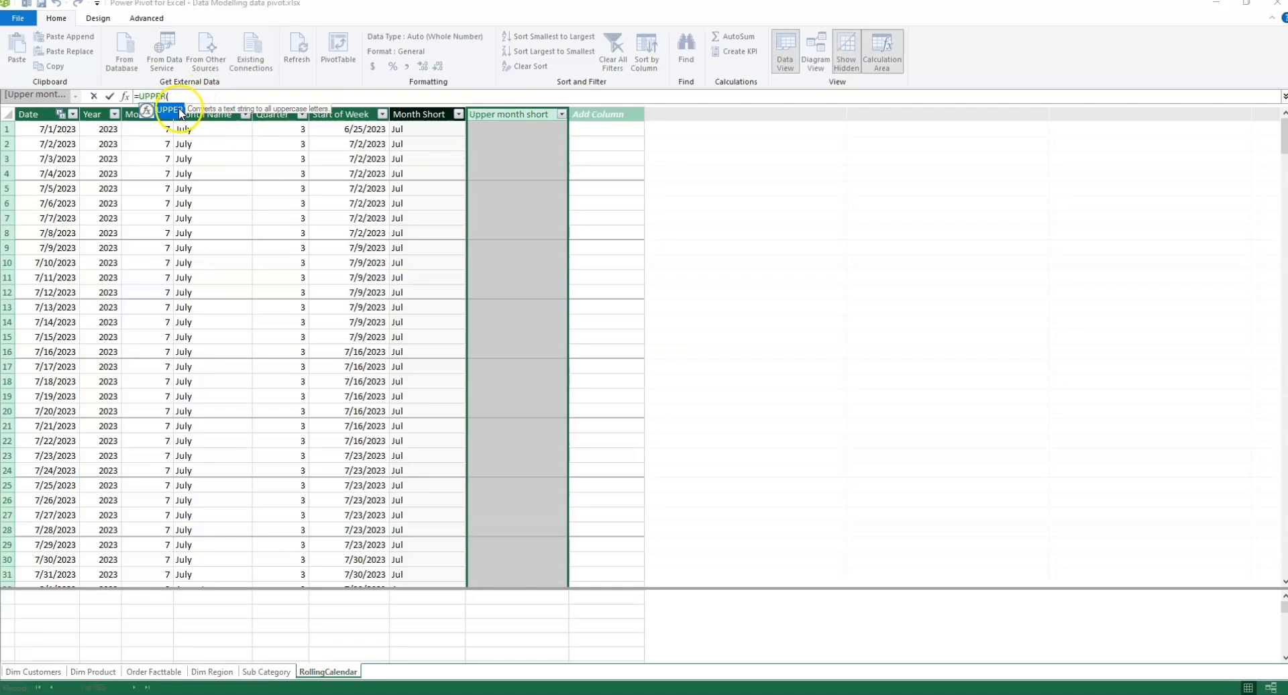
pyautogui.doubleClick(169, 110)
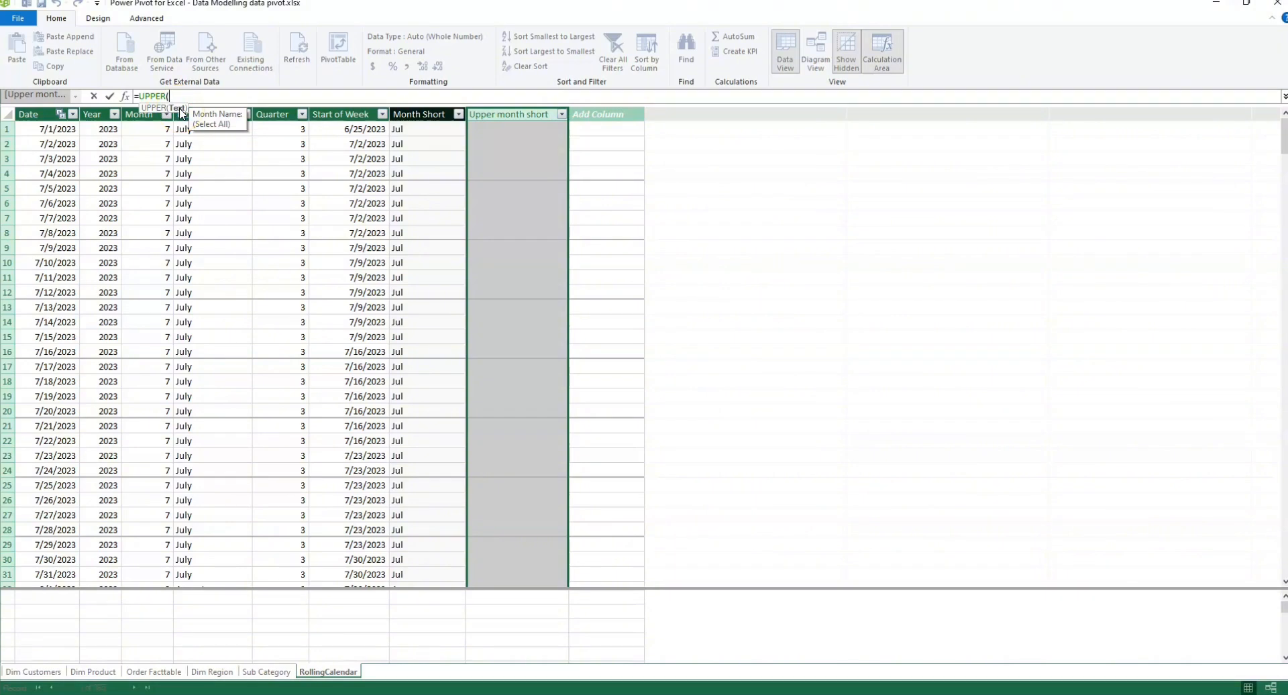
pyautogui.click(187, 111)
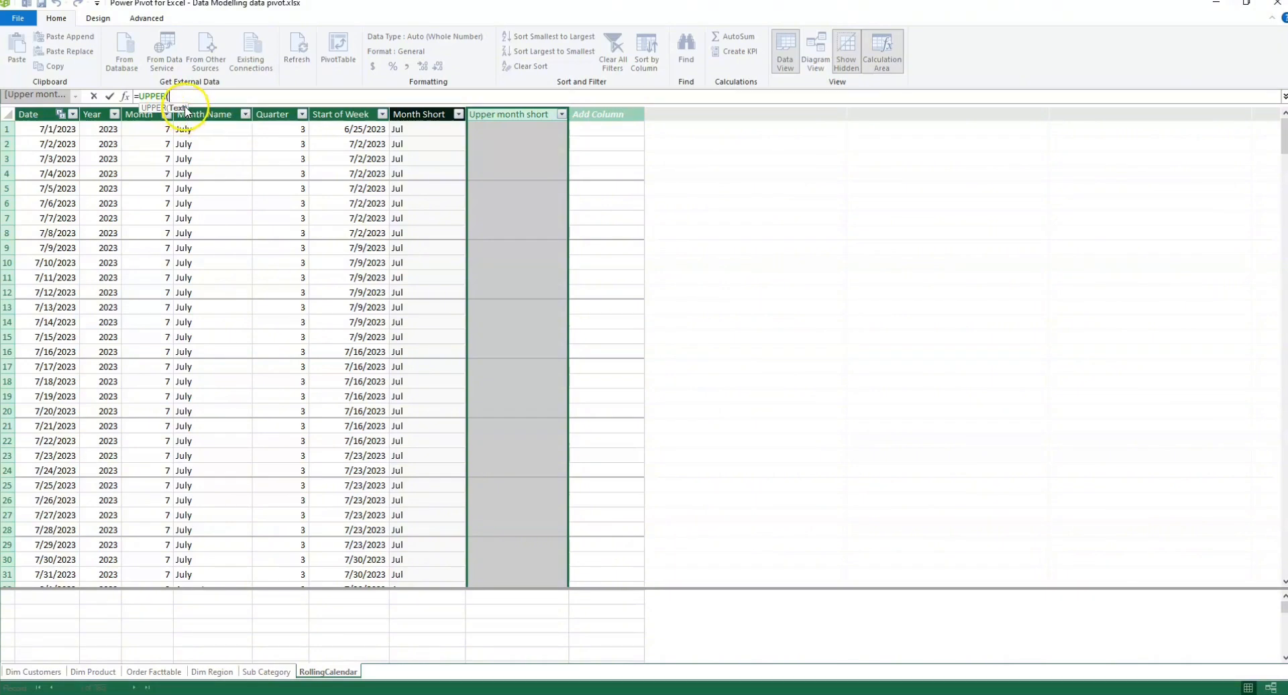
pyautogui.write('month sh')
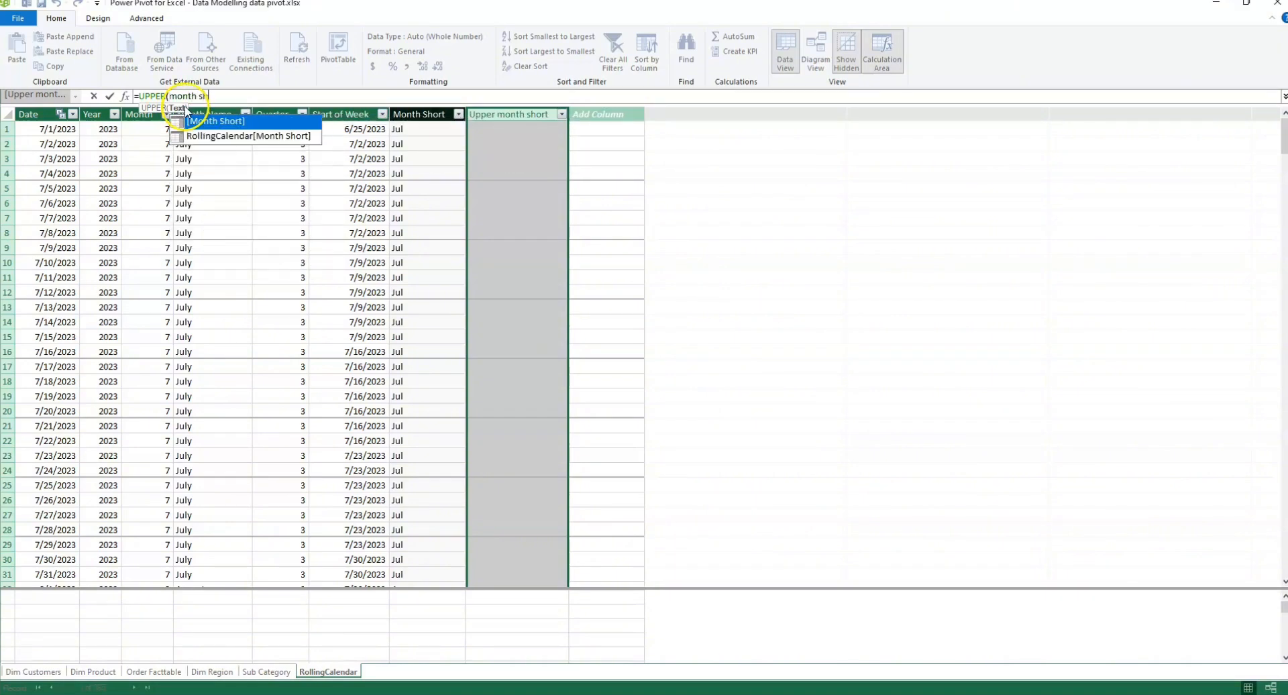
pyautogui.doubleClick(209, 122)
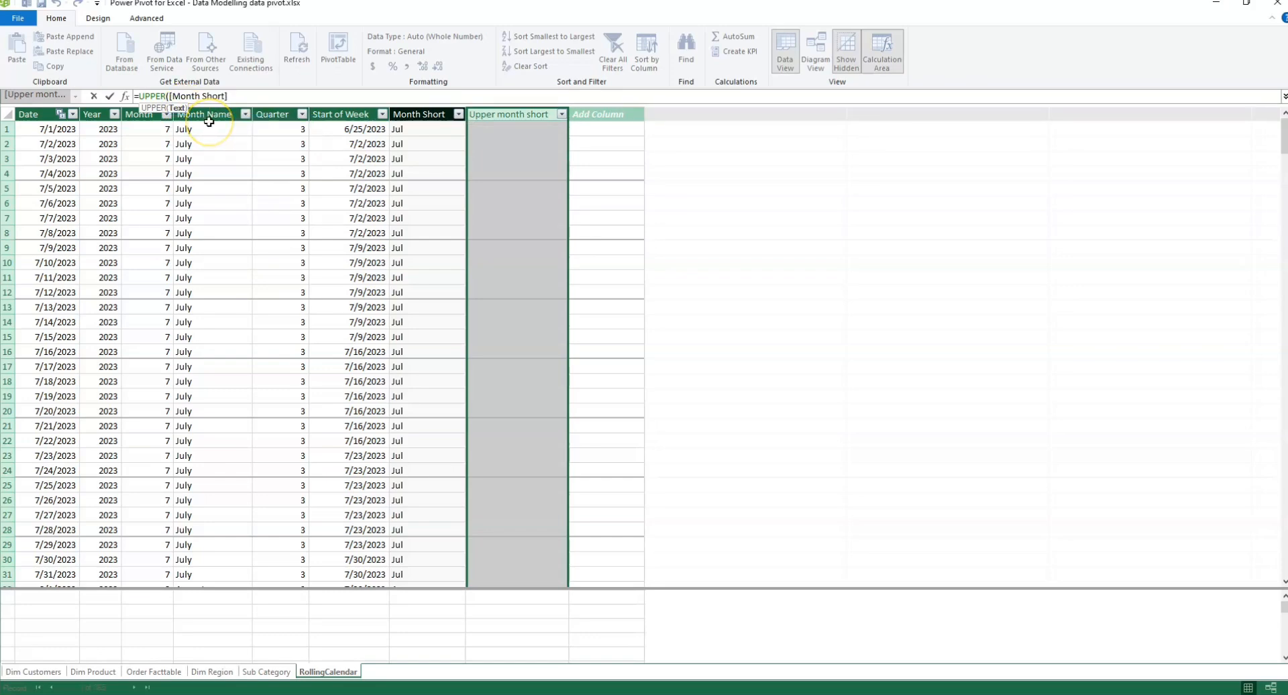
pyautogui.write(')')
pyautogui.press('Return')
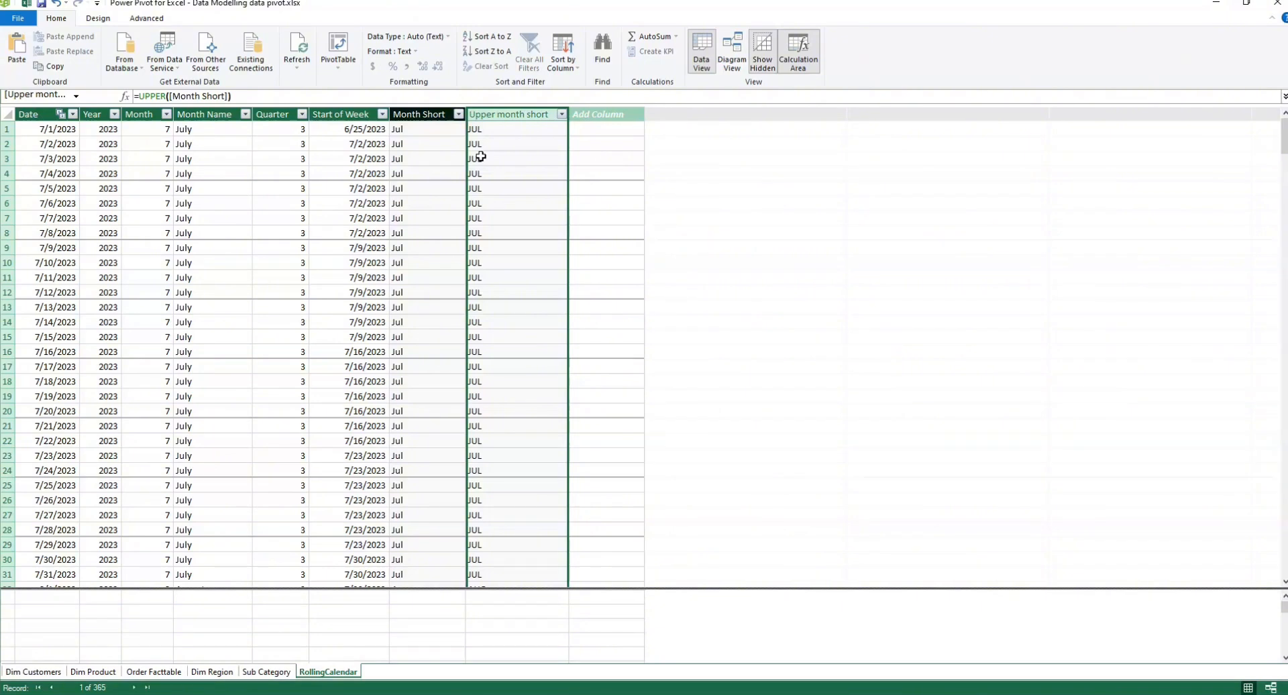
# Add another column named "Lower month short" to the RollingCalendar table.
pyautogui.click(589, 114)
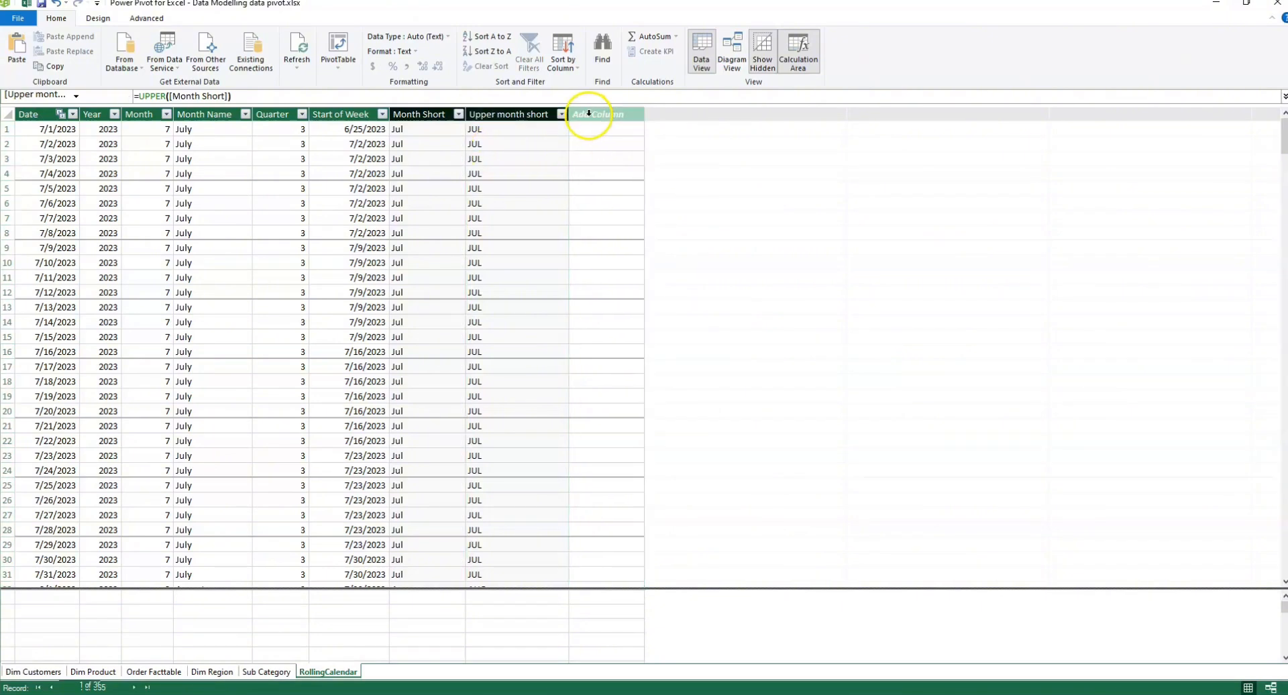
pyautogui.doubleClick(589, 114)
pyautogui.press('BackSpace')
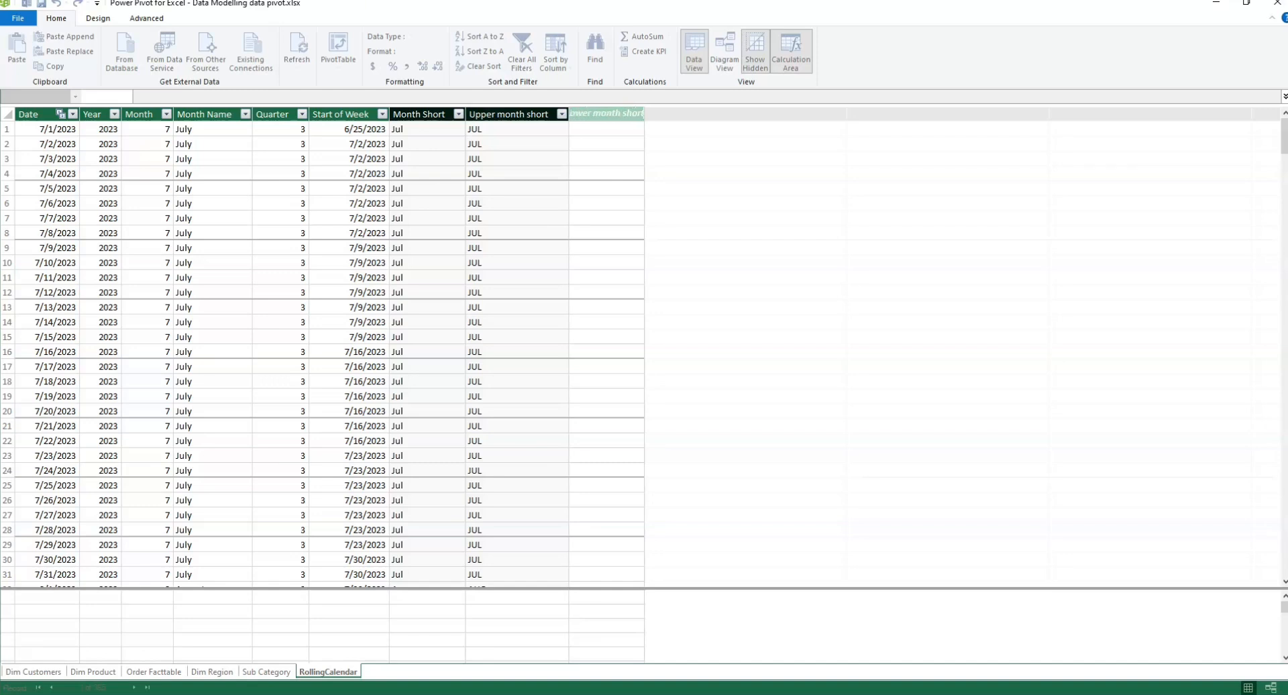
pyautogui.click(601, 128)
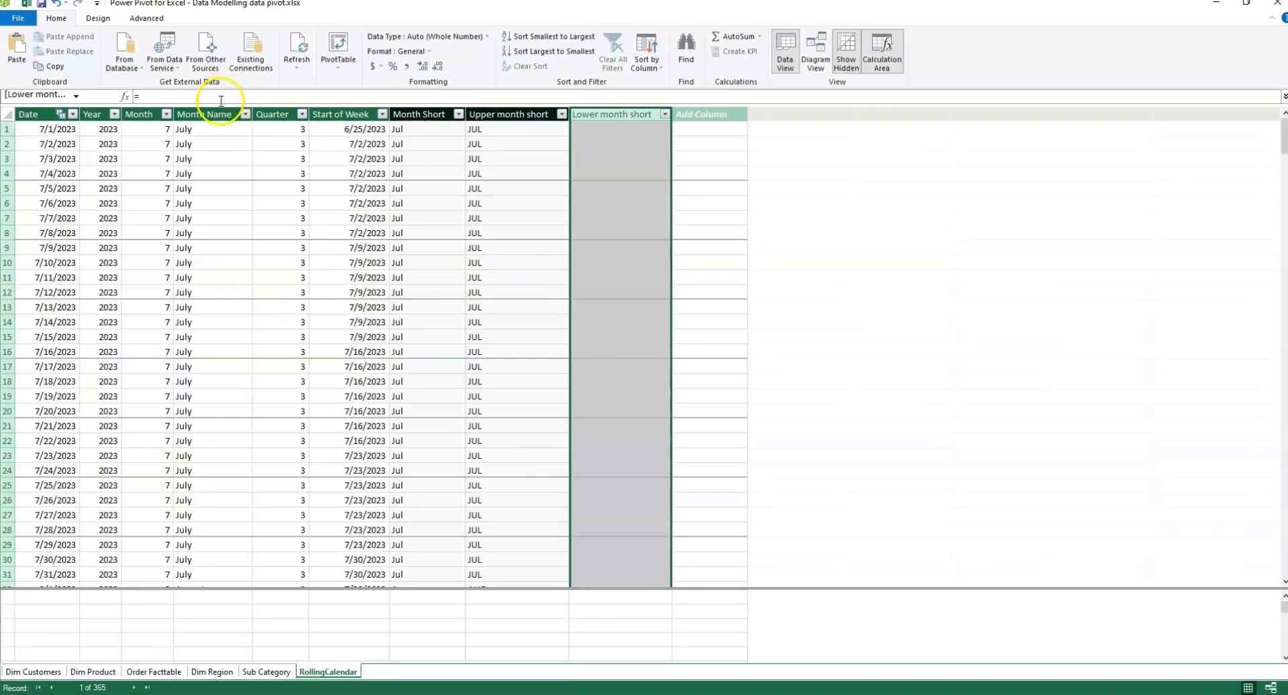
# Give the Lower month short column the formula =LOWER([Month Short]).
pyautogui.click(151, 96)
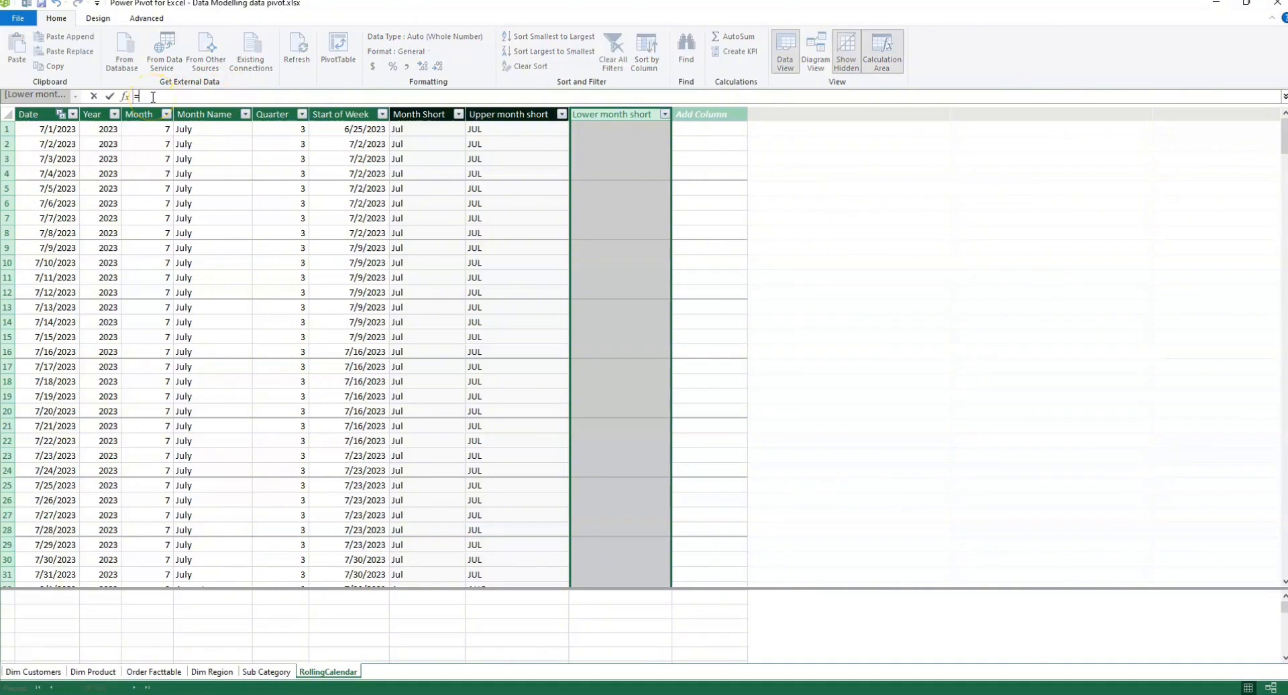
pyautogui.write('lower')
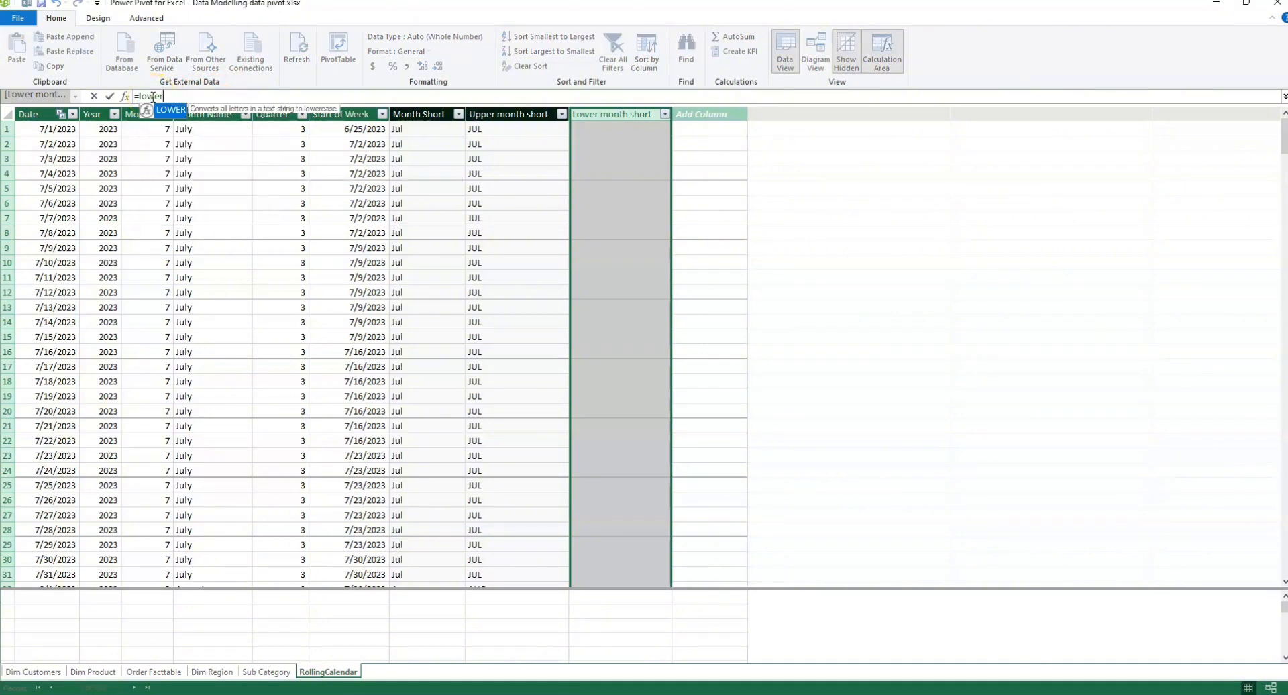
pyautogui.doubleClick(167, 111)
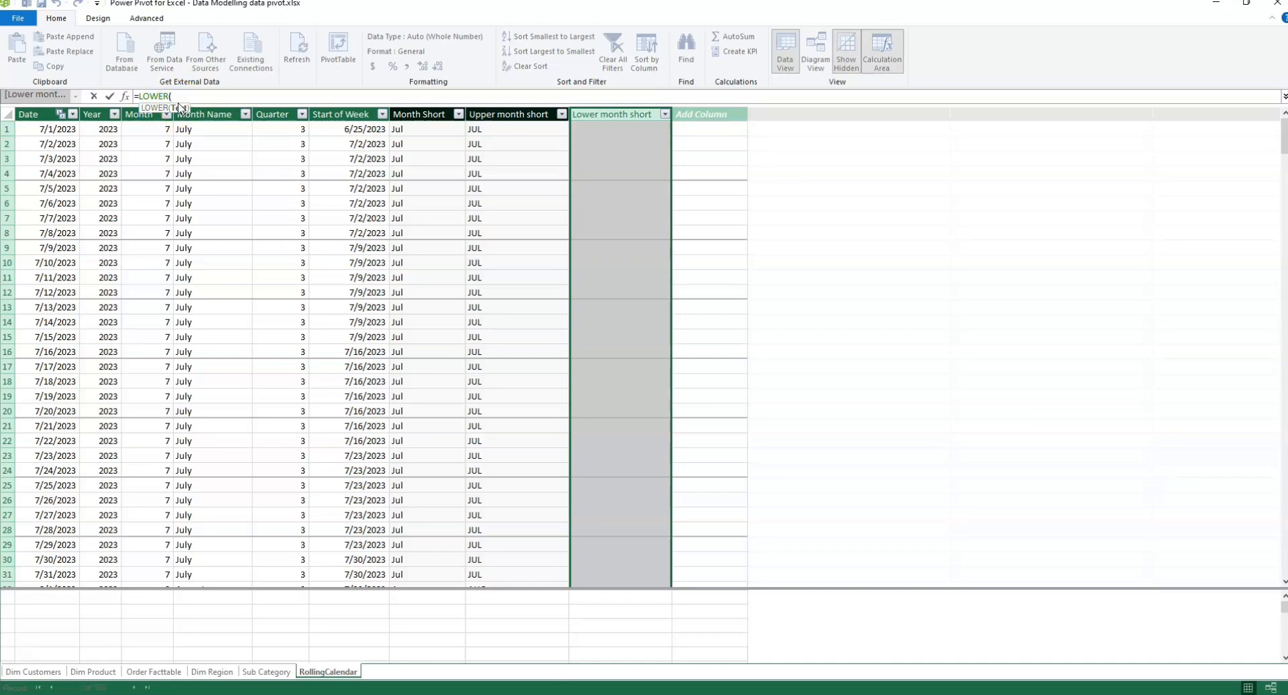
pyautogui.write('month sh')
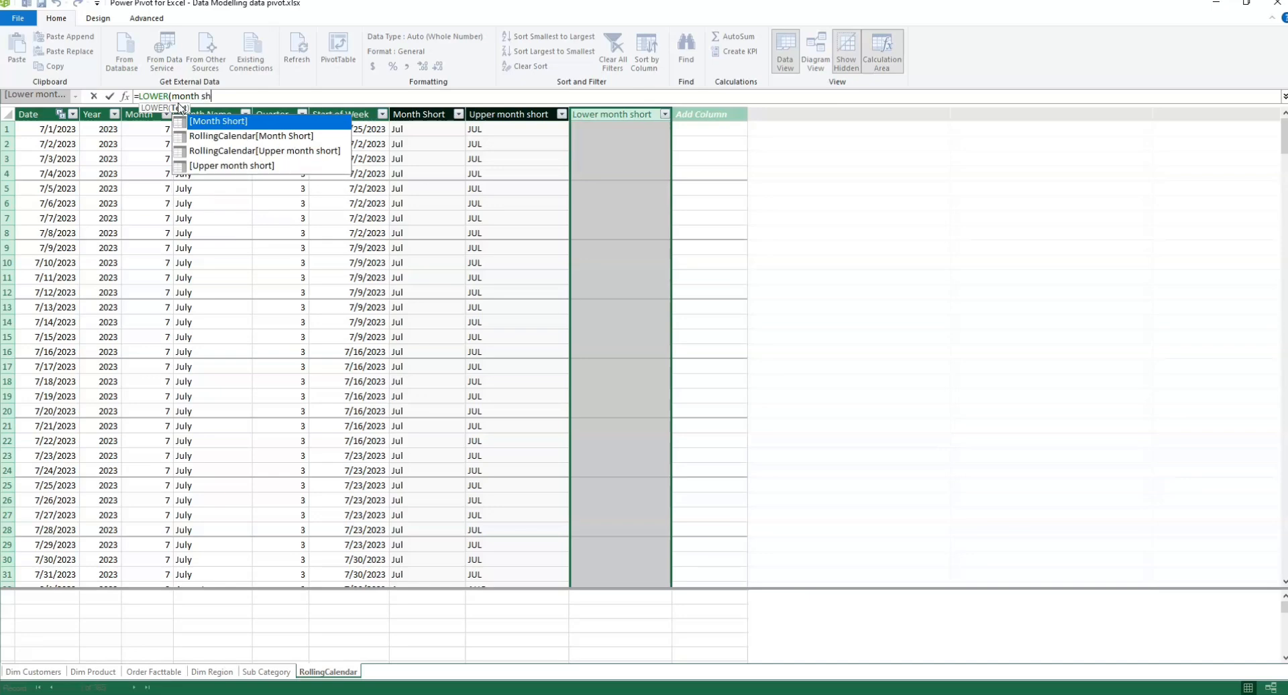
pyautogui.doubleClick(211, 122)
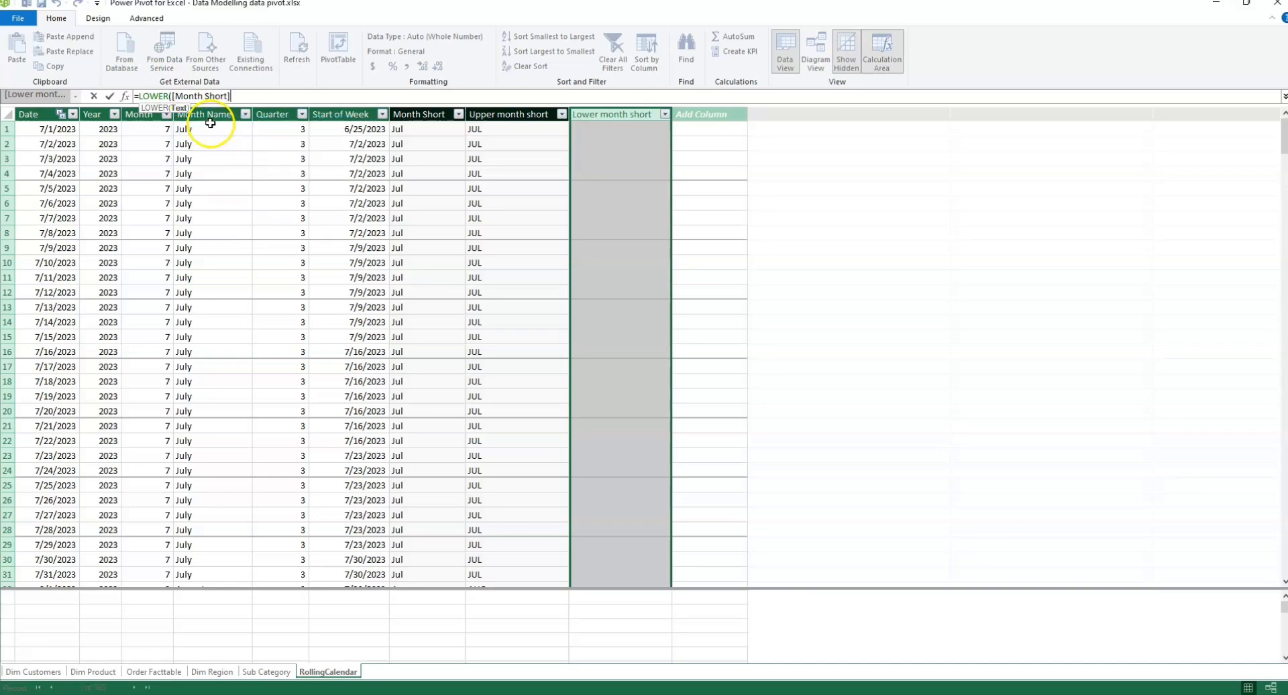
pyautogui.write(')')
pyautogui.press('Return')
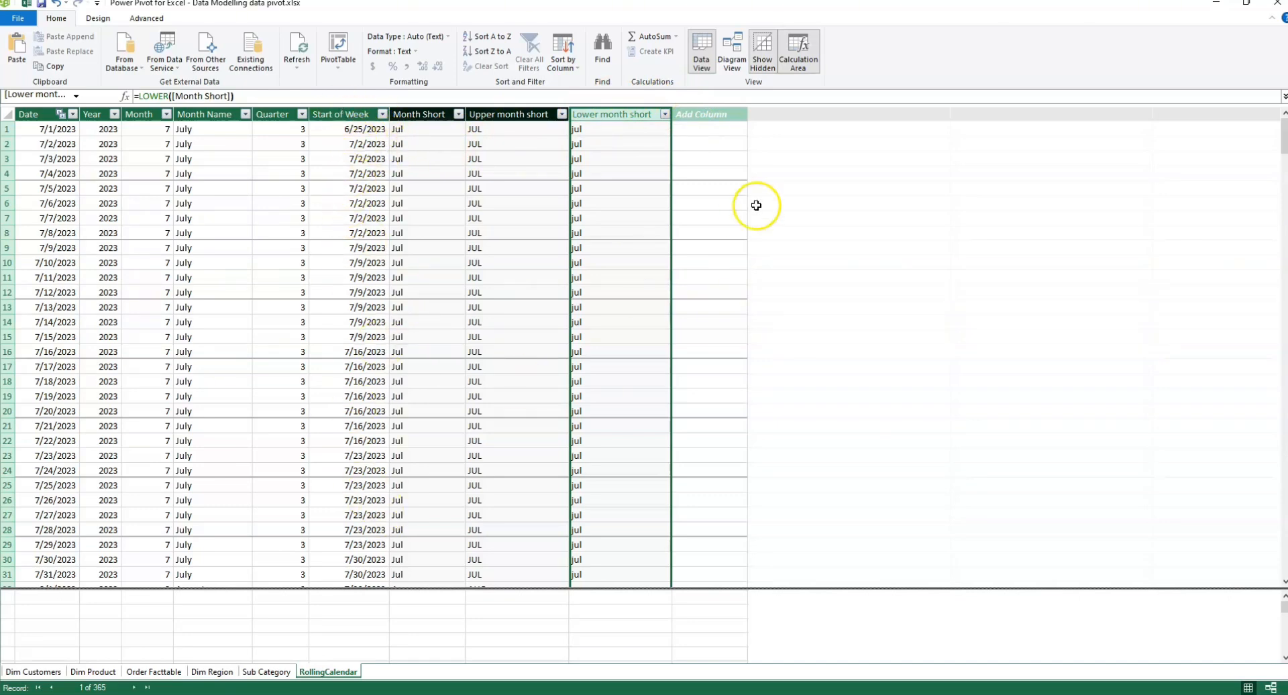
# Add a new column named "Year from start of year" after the Lower month short column.
pyautogui.click(727, 114)
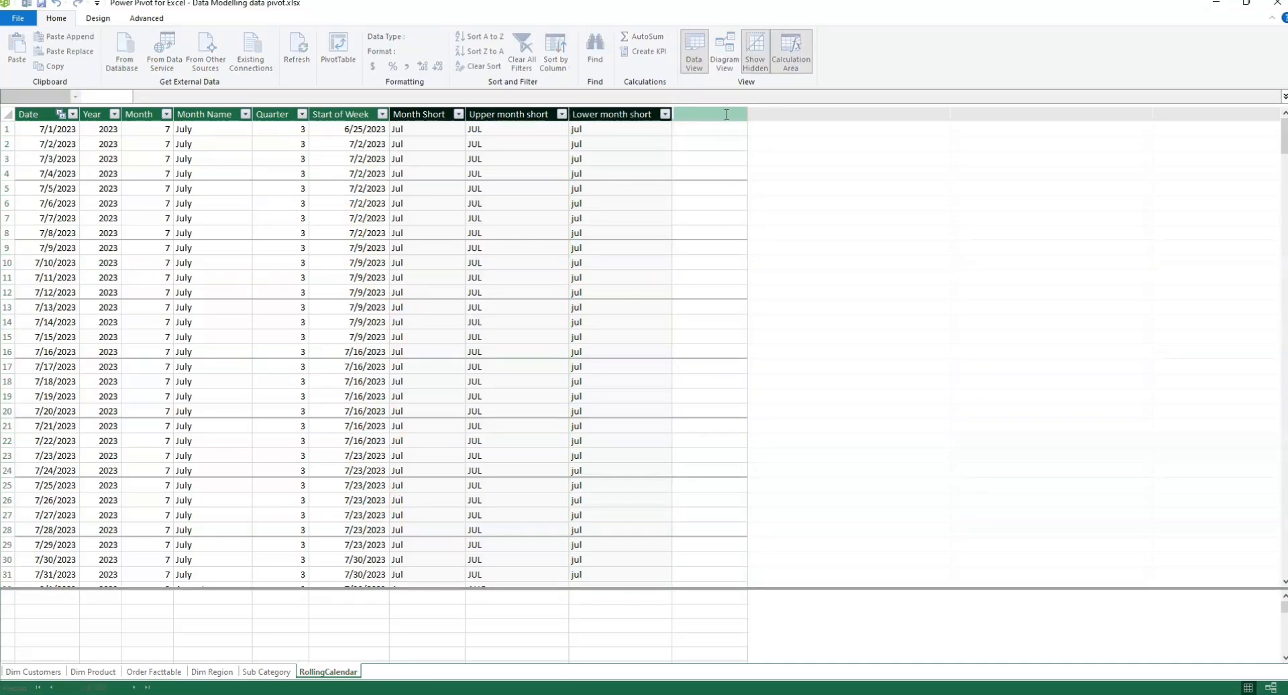
pyautogui.write('Ye')
pyautogui.write('ar from start of wee')
pyautogui.write('ear')
pyautogui.press('Return')
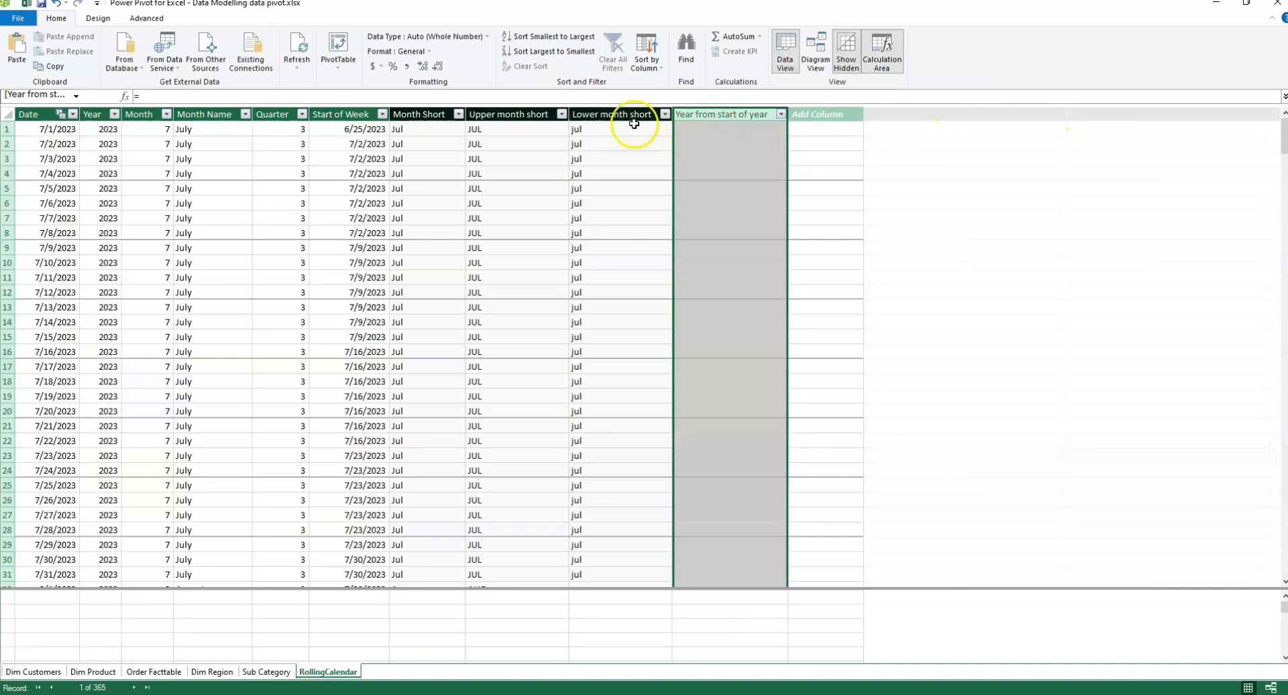
# Give the Year from start of year column the formula =RIGHT([Start of Week],4).
pyautogui.click(192, 93)
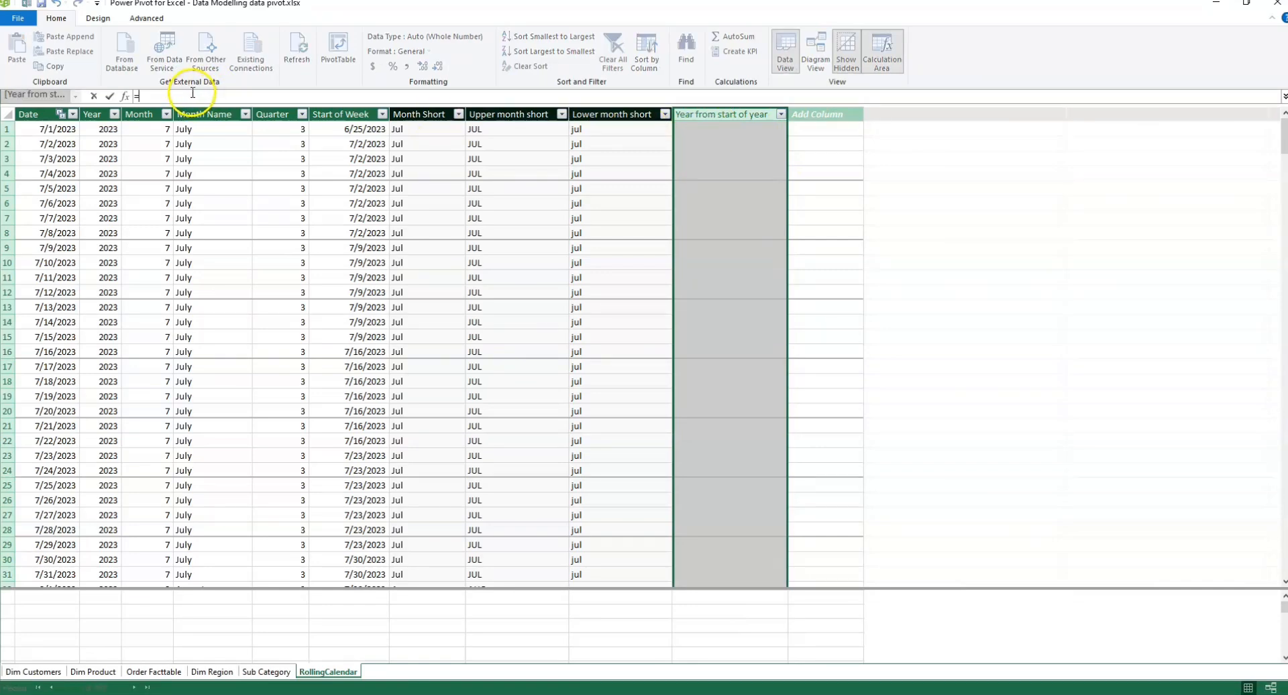
pyautogui.write('rif')
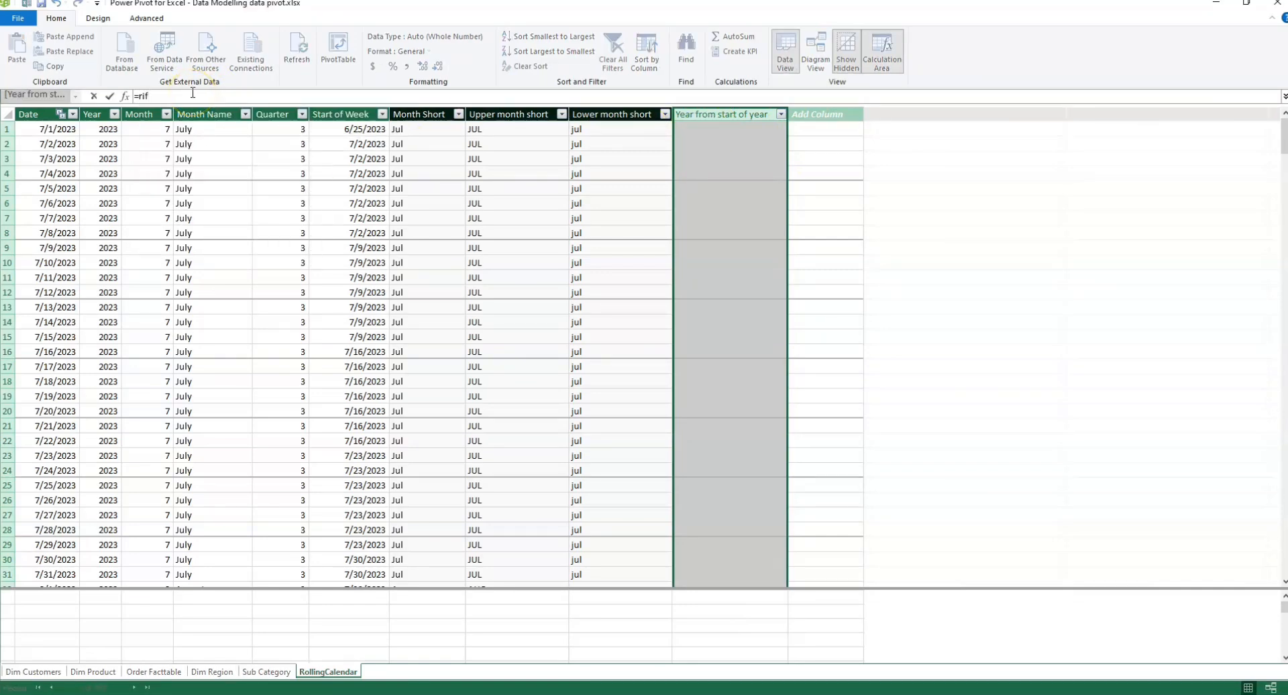
pyautogui.press('BackSpace')
pyautogui.write('ght')
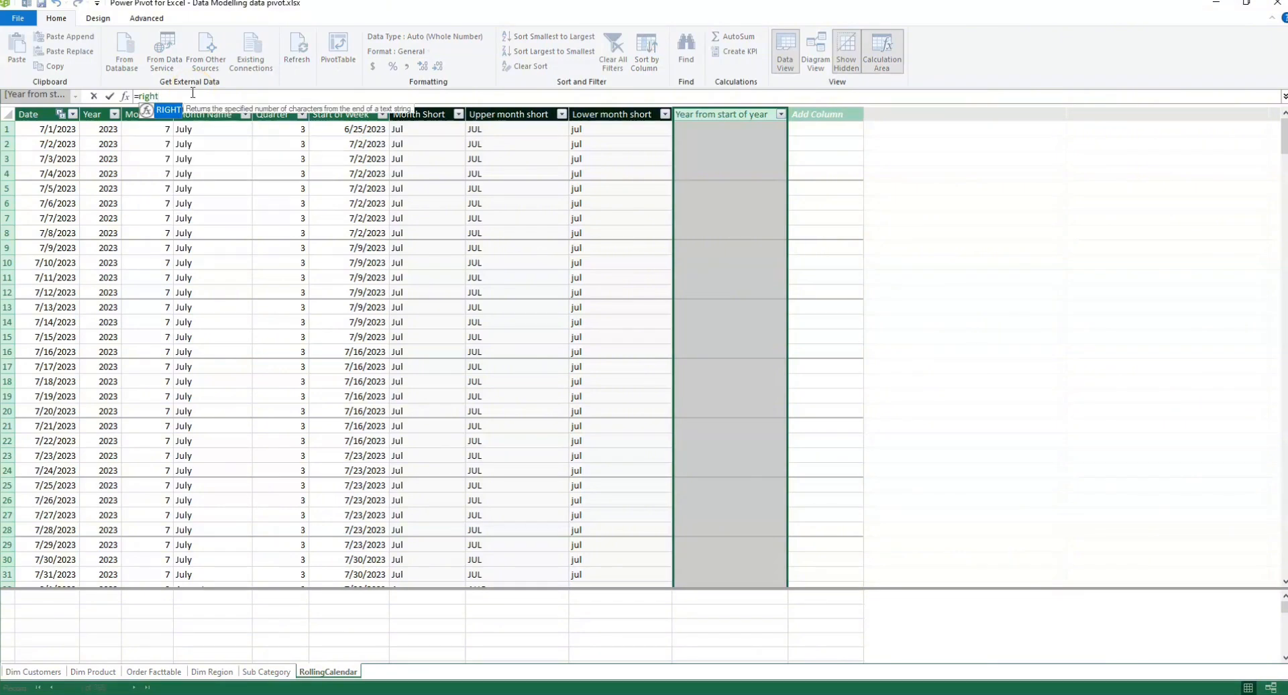
pyautogui.doubleClick(167, 109)
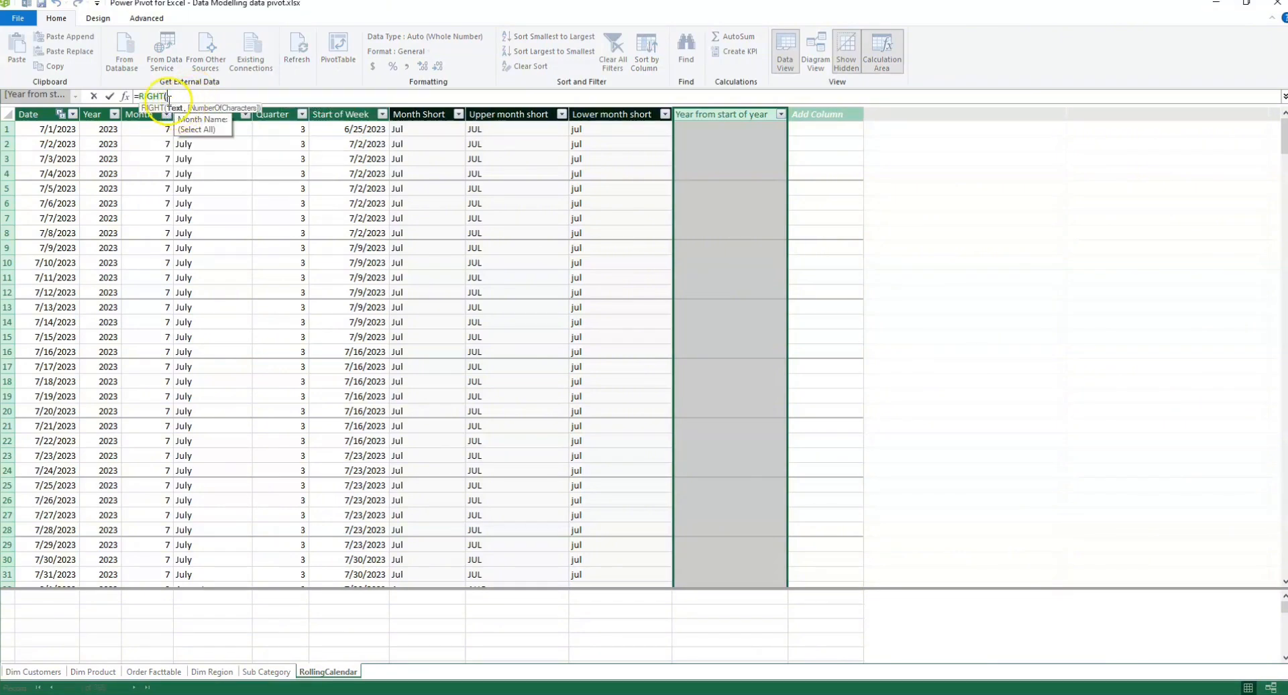
pyautogui.write('start')
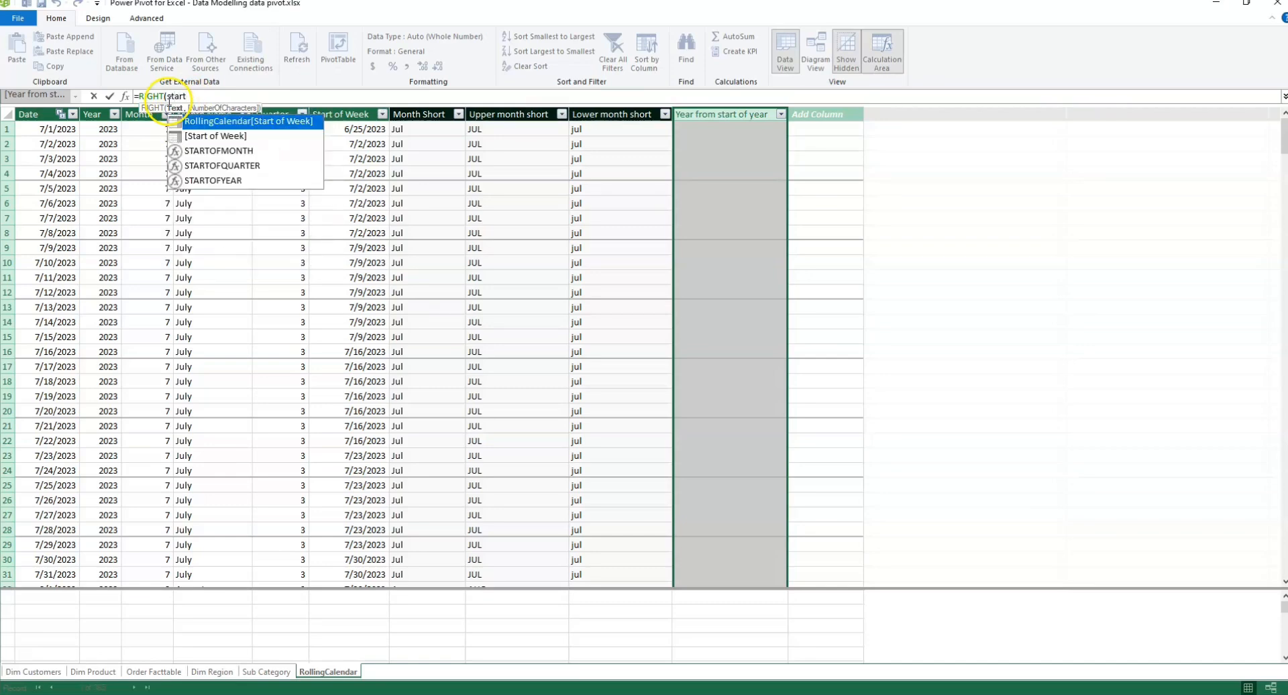
pyautogui.doubleClick(209, 135)
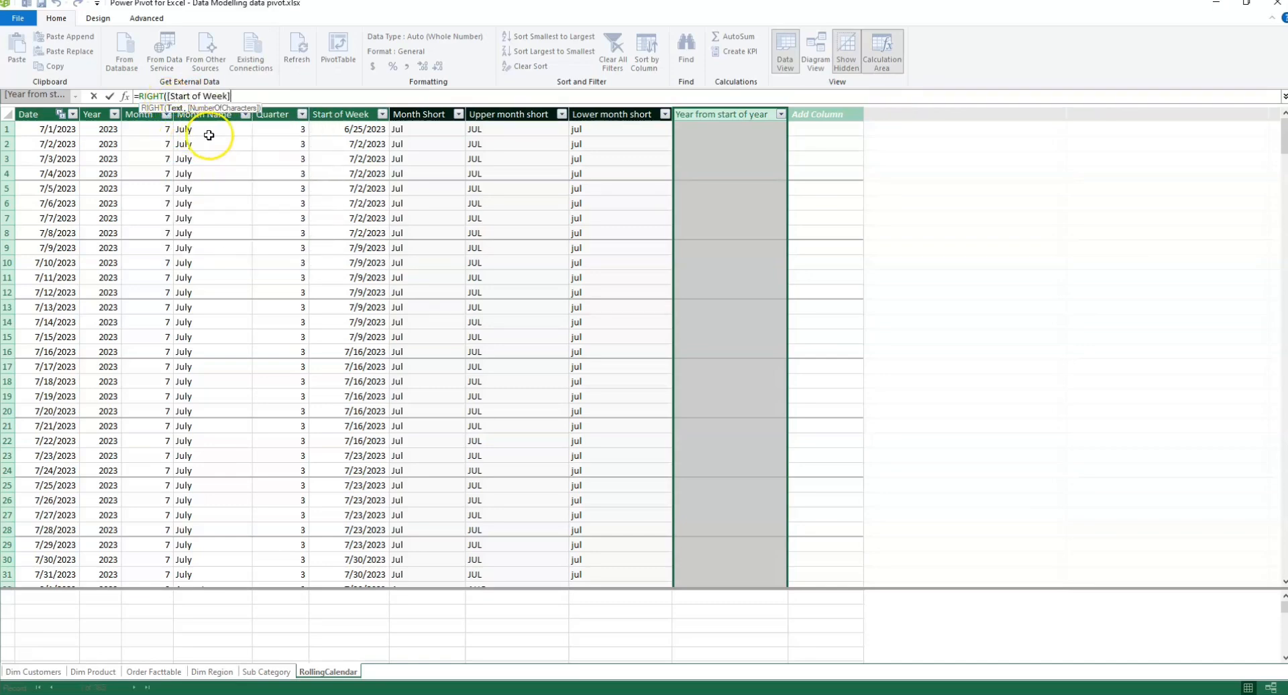
pyautogui.write(',')
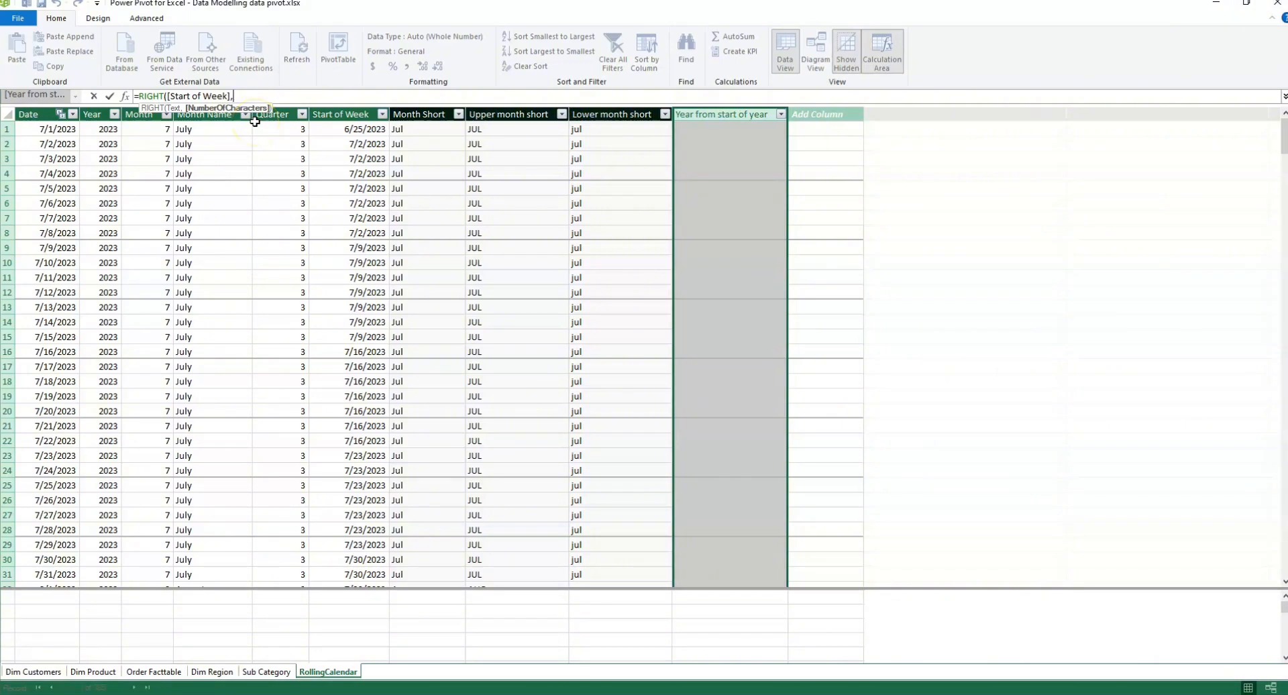
pyautogui.write(')')
pyautogui.press('BackSpace')
pyautogui.write('4')
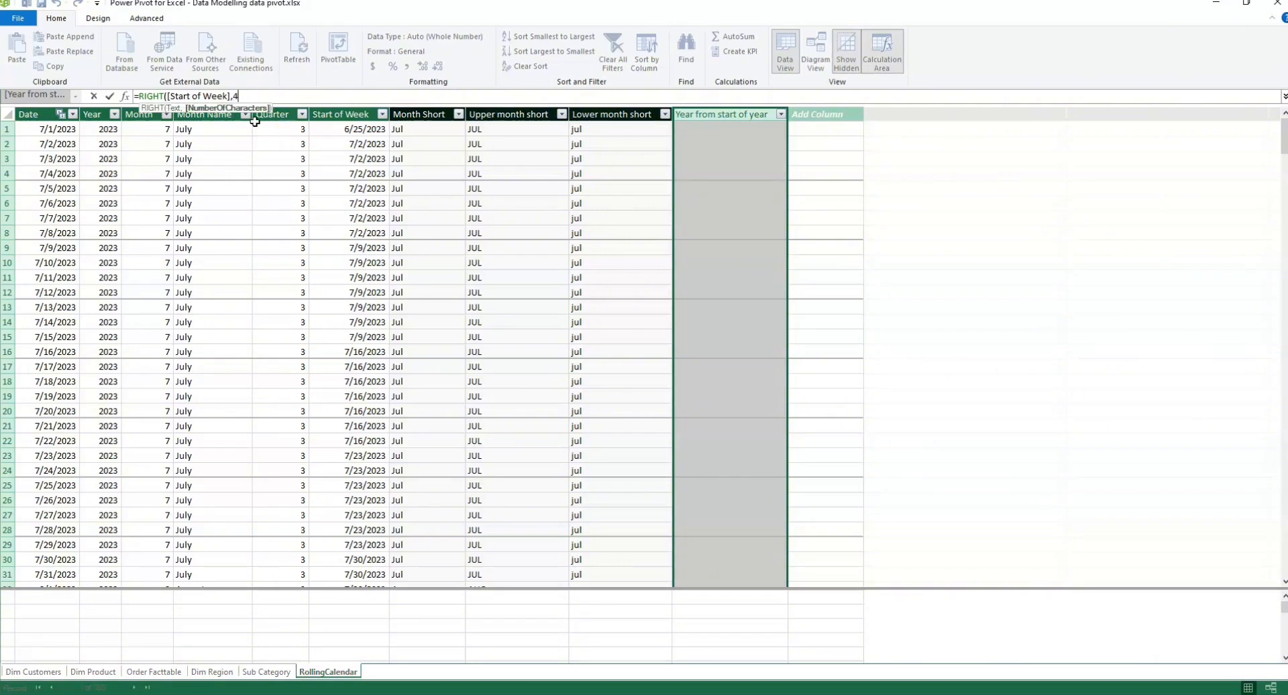
pyautogui.write(')')
pyautogui.press('Return')
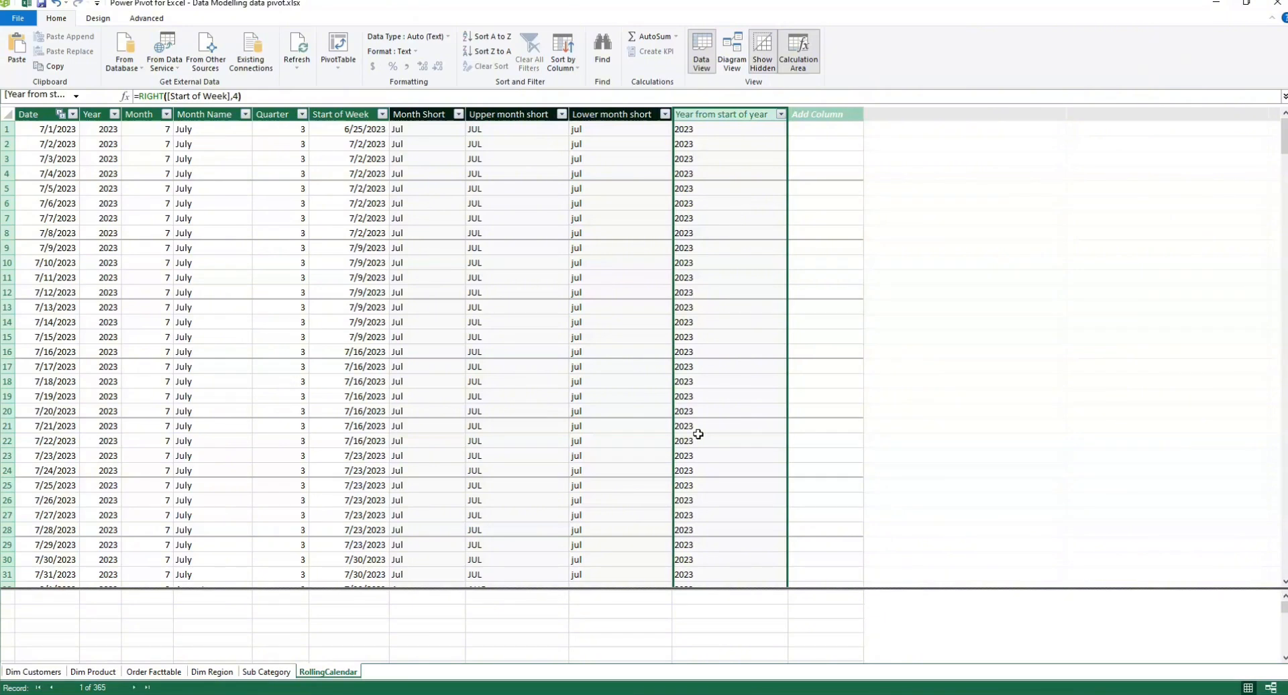
# Add a new column named "Len" after the Year from start of year column.
pyautogui.doubleClick(821, 119)
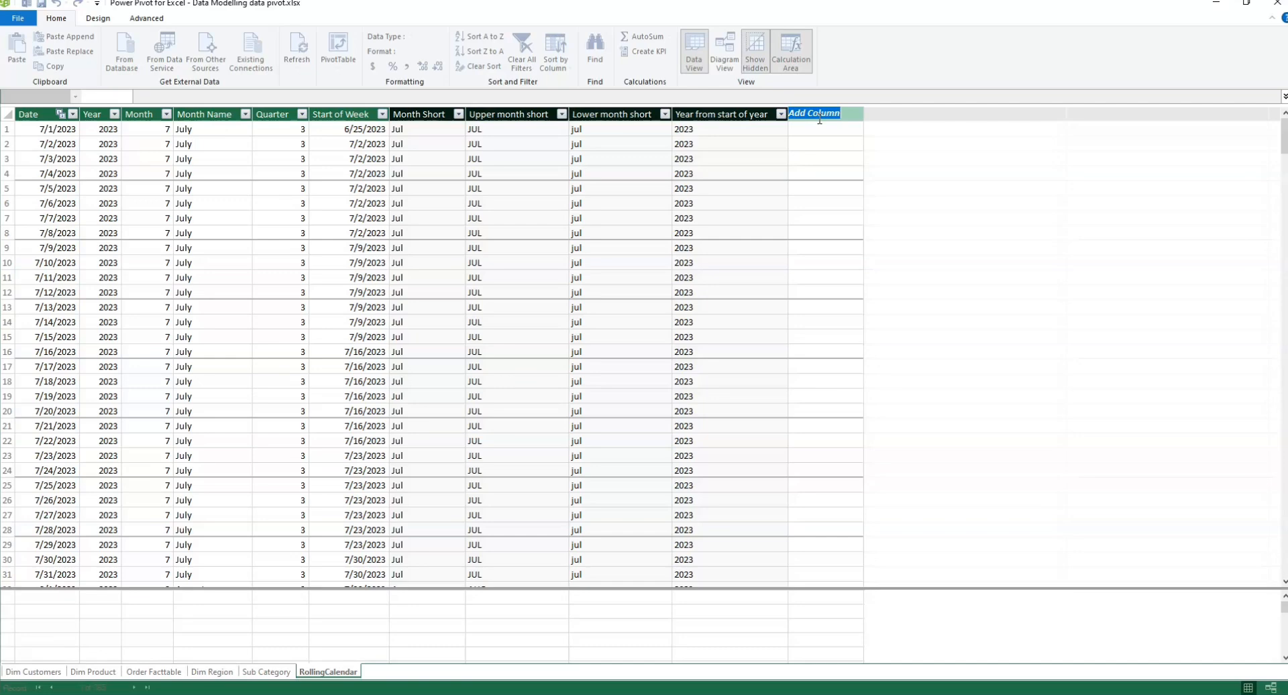
pyautogui.write('Len')
pyautogui.press('Return')
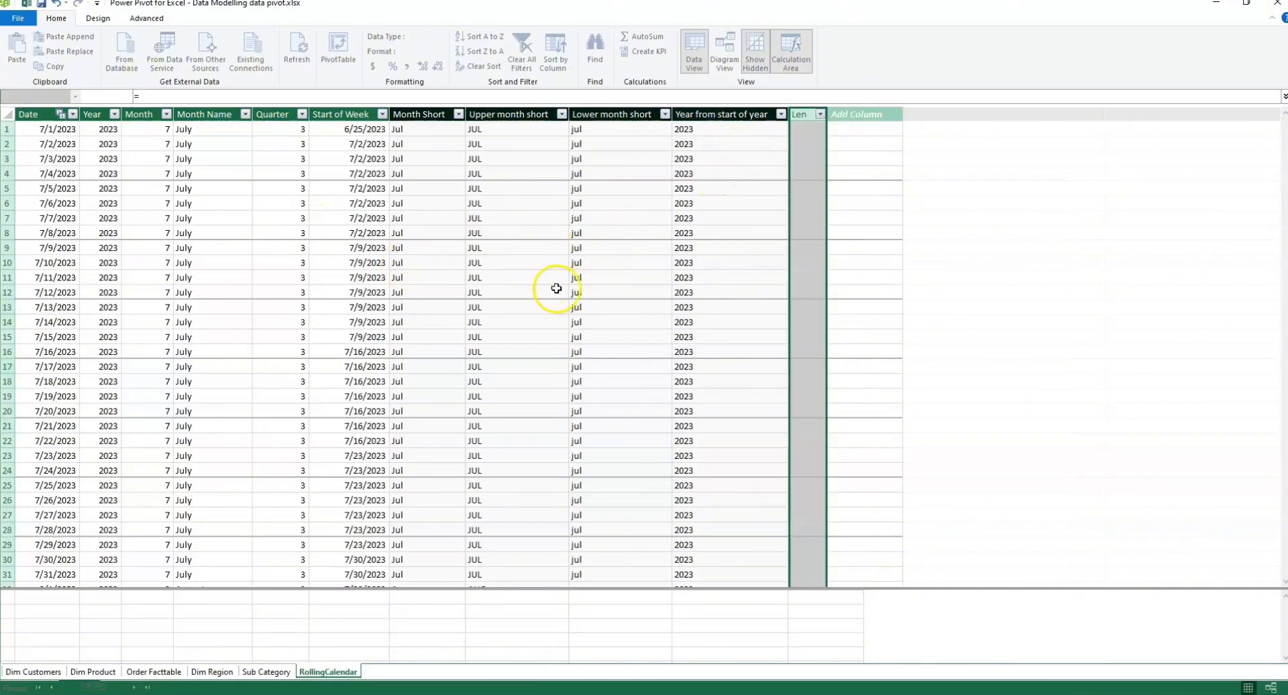
# Give the Len column the formula =LEN([Start of Week]).
pyautogui.click(180, 98)
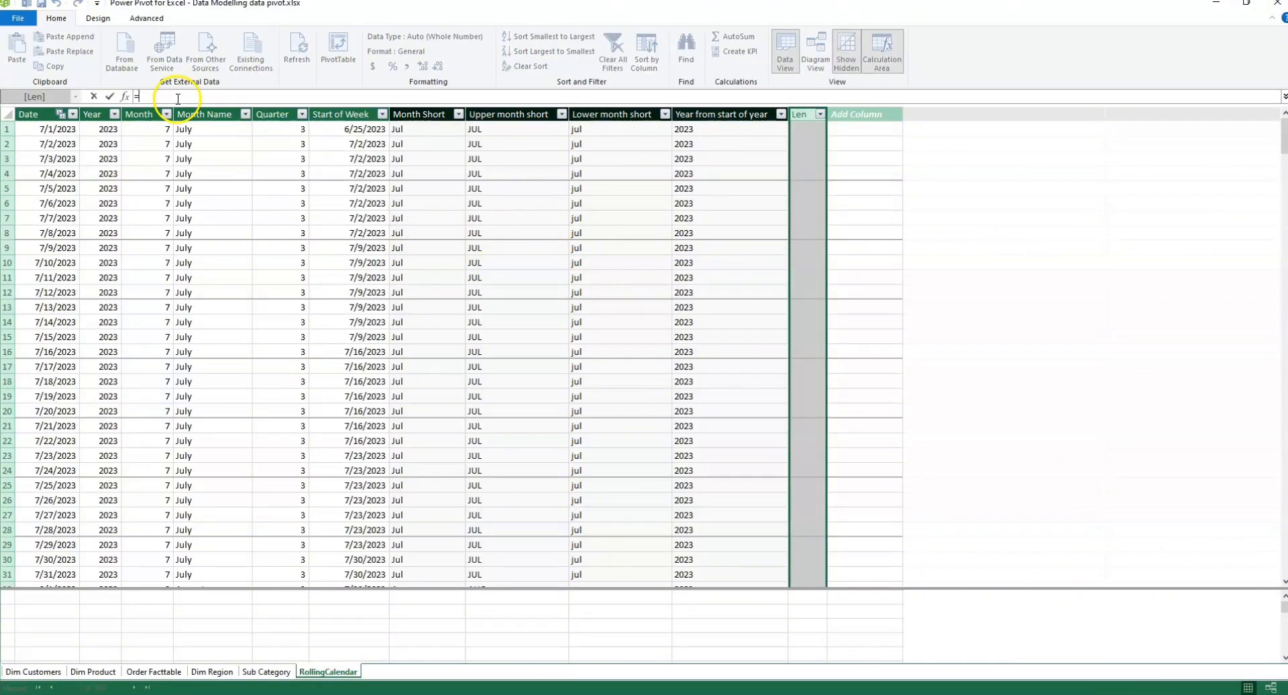
pyautogui.write('len')
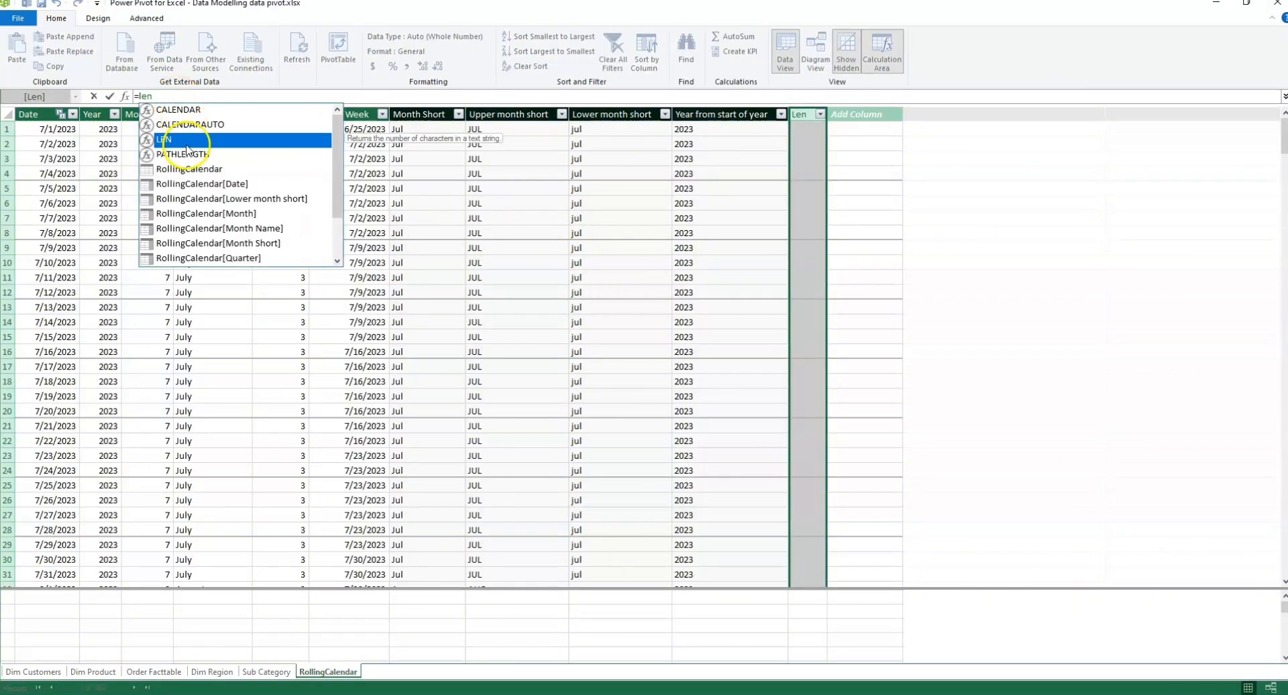
pyautogui.doubleClick(185, 139)
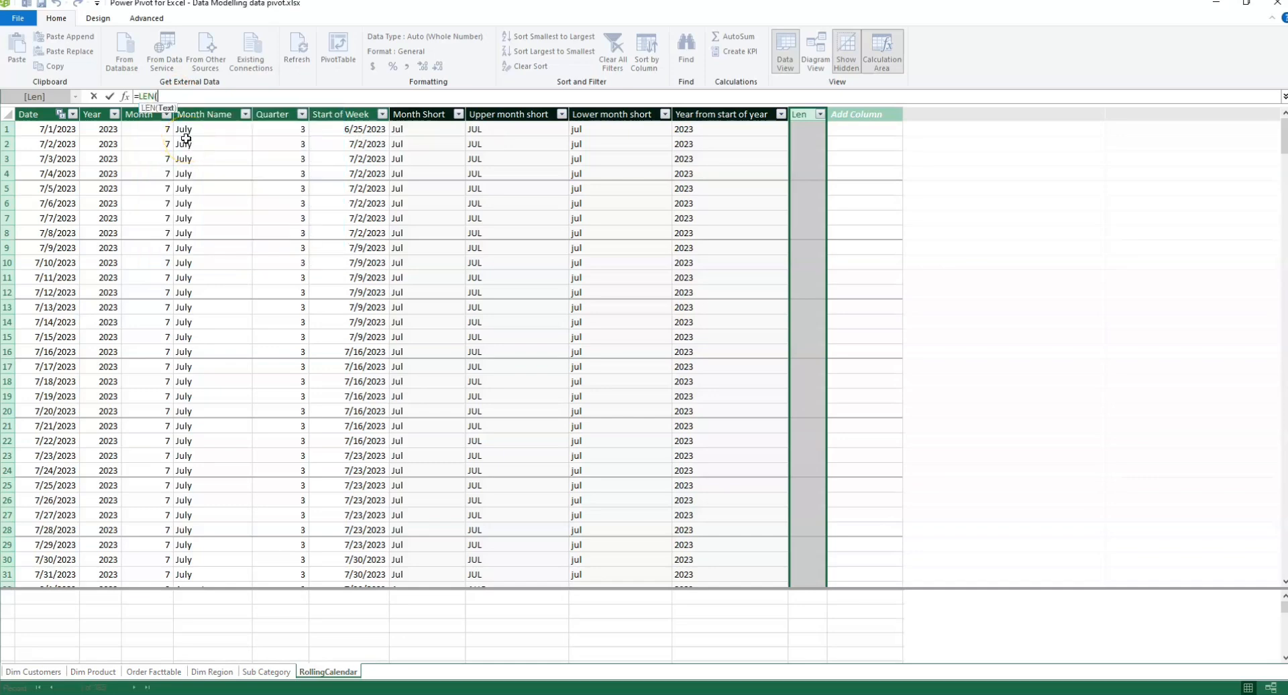
pyautogui.click(173, 137)
pyautogui.write('start')
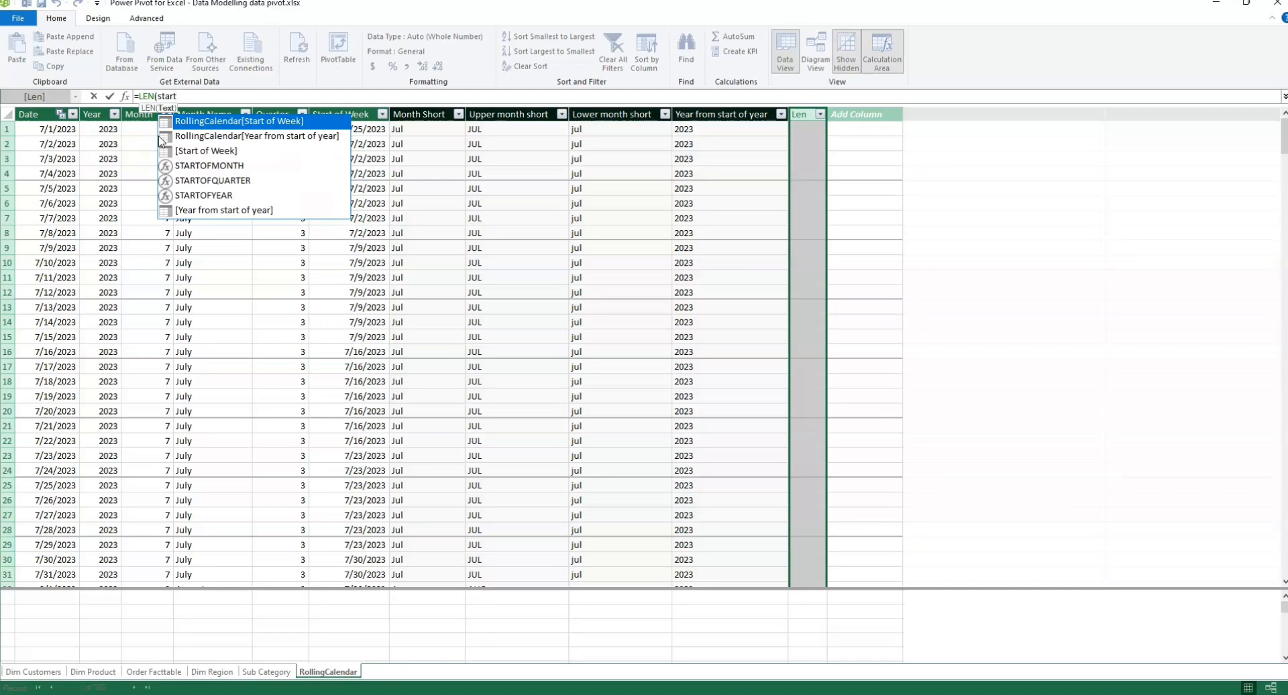
pyautogui.doubleClick(184, 150)
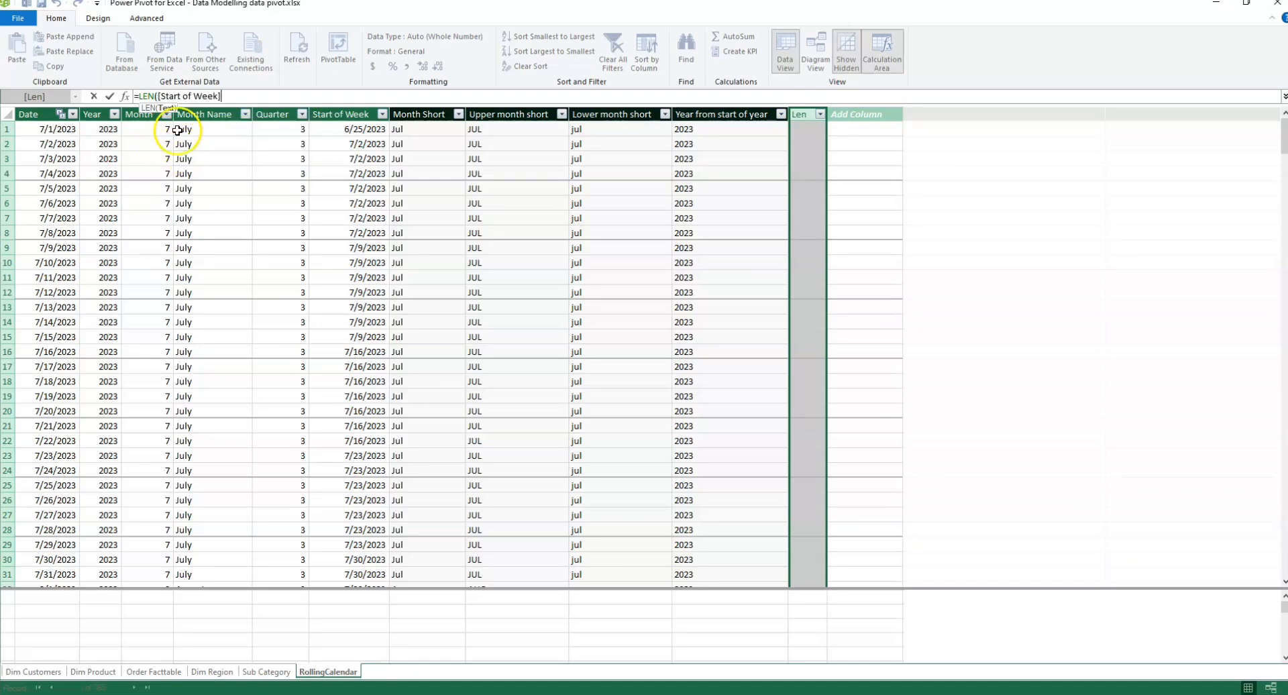
pyautogui.write(')')
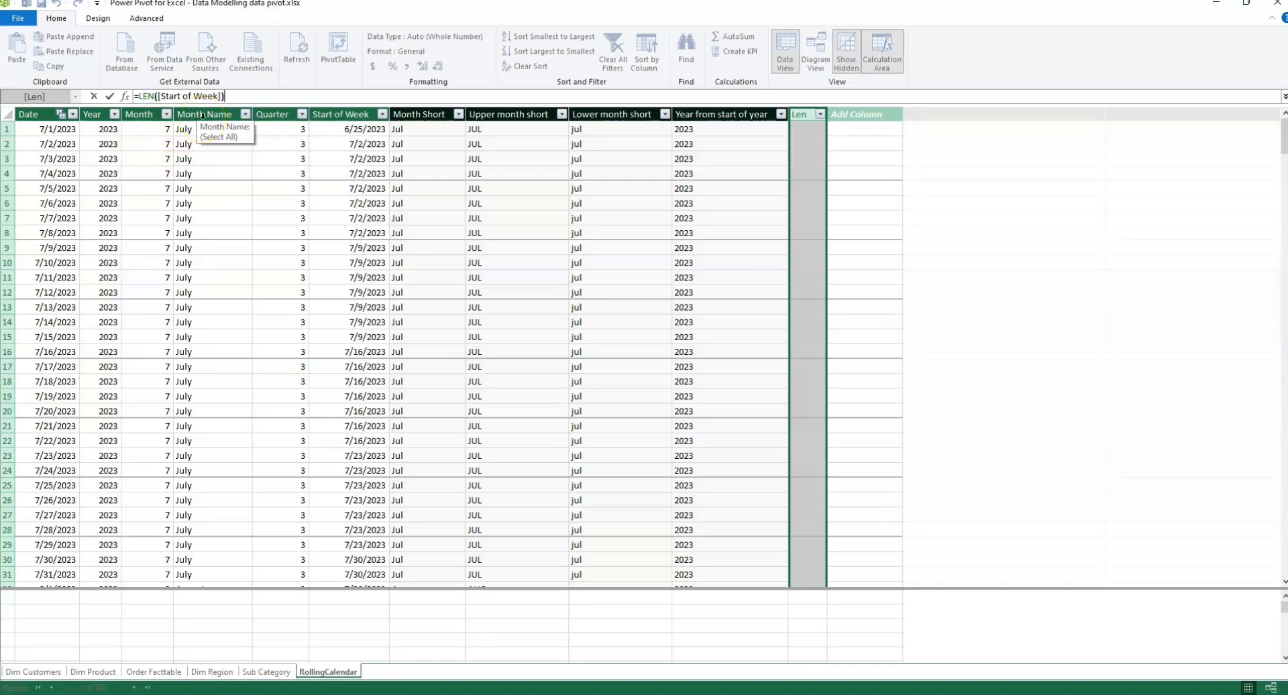
pyautogui.press('Return')
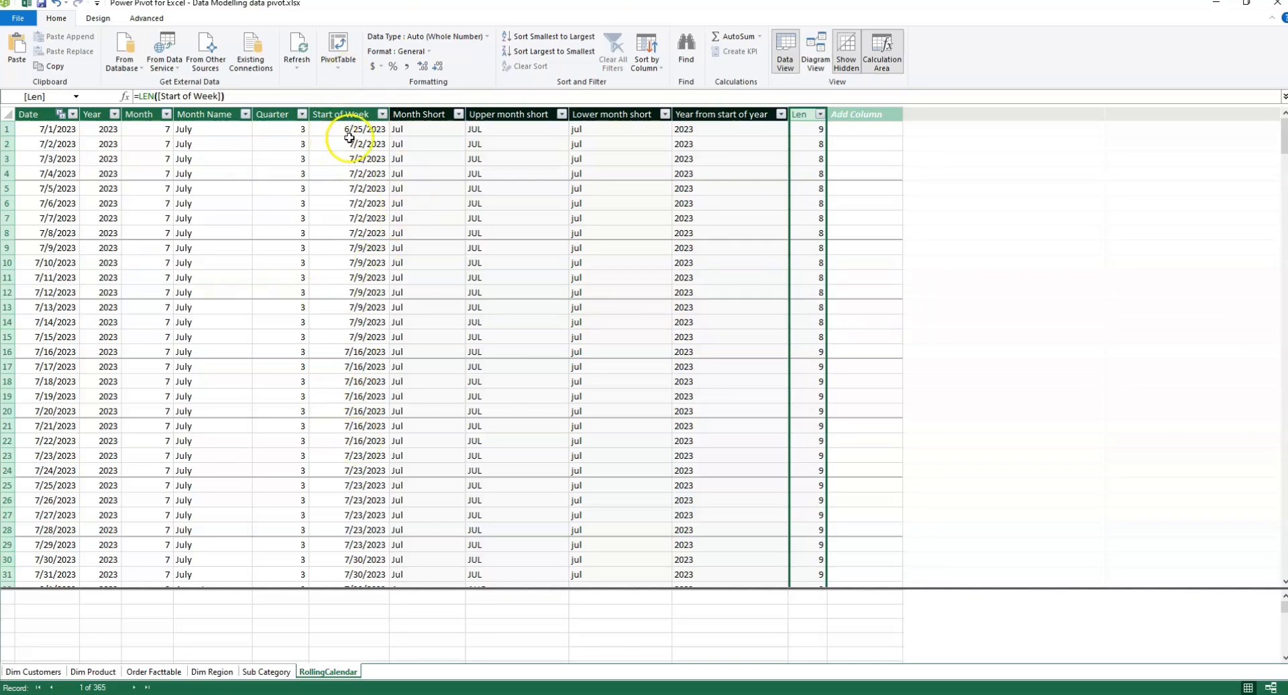
# Add a new column named "Smart Month short" after the Len column.
pyautogui.click(427, 115)
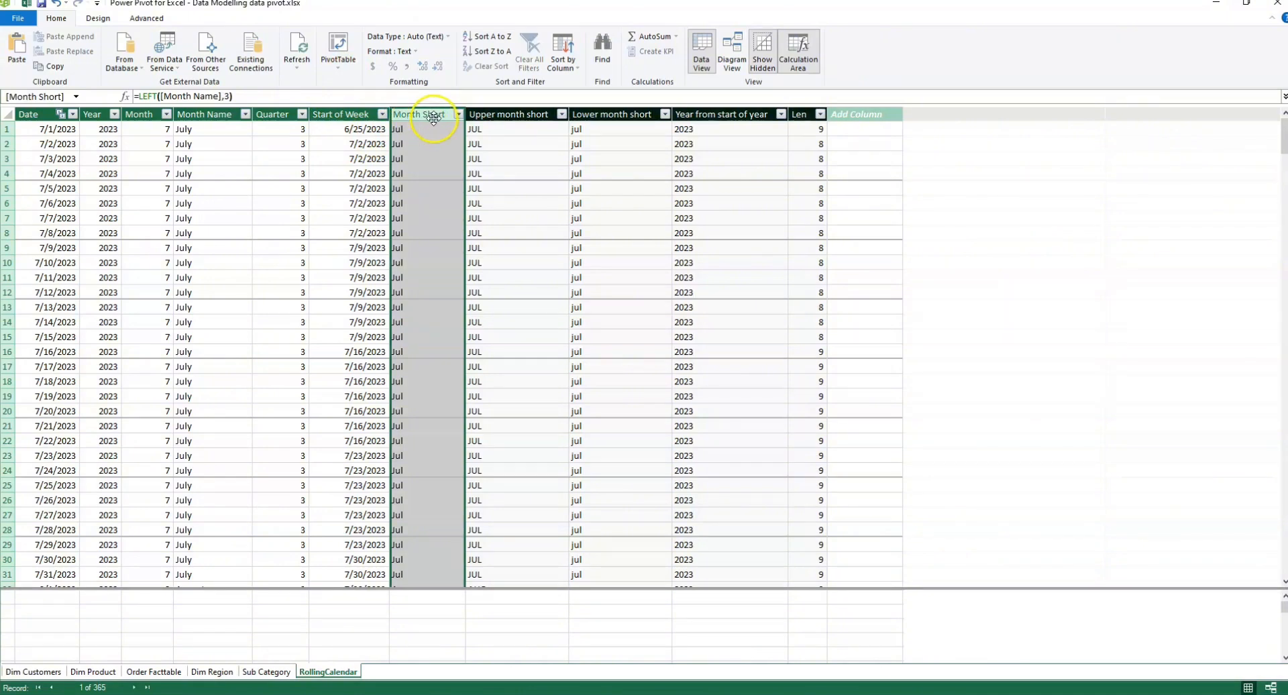
pyautogui.doubleClick(863, 115)
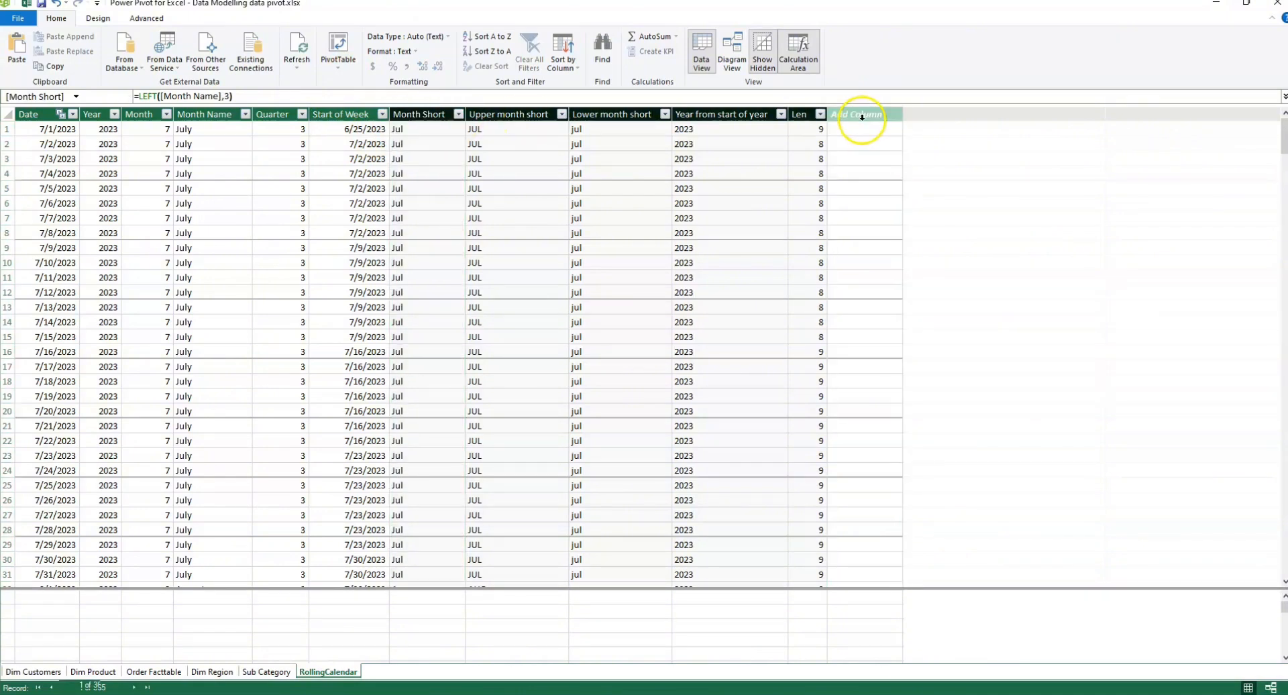
pyautogui.write('S')
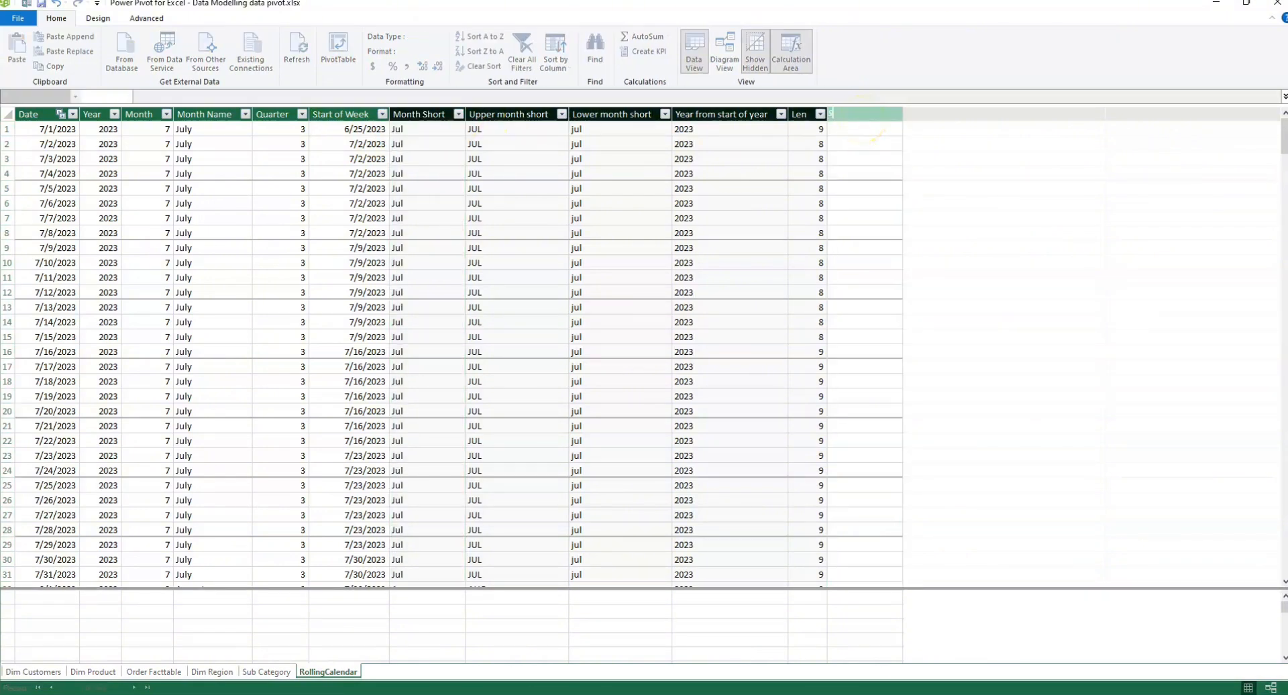
pyautogui.write('mart Month short')
pyautogui.press('Return')
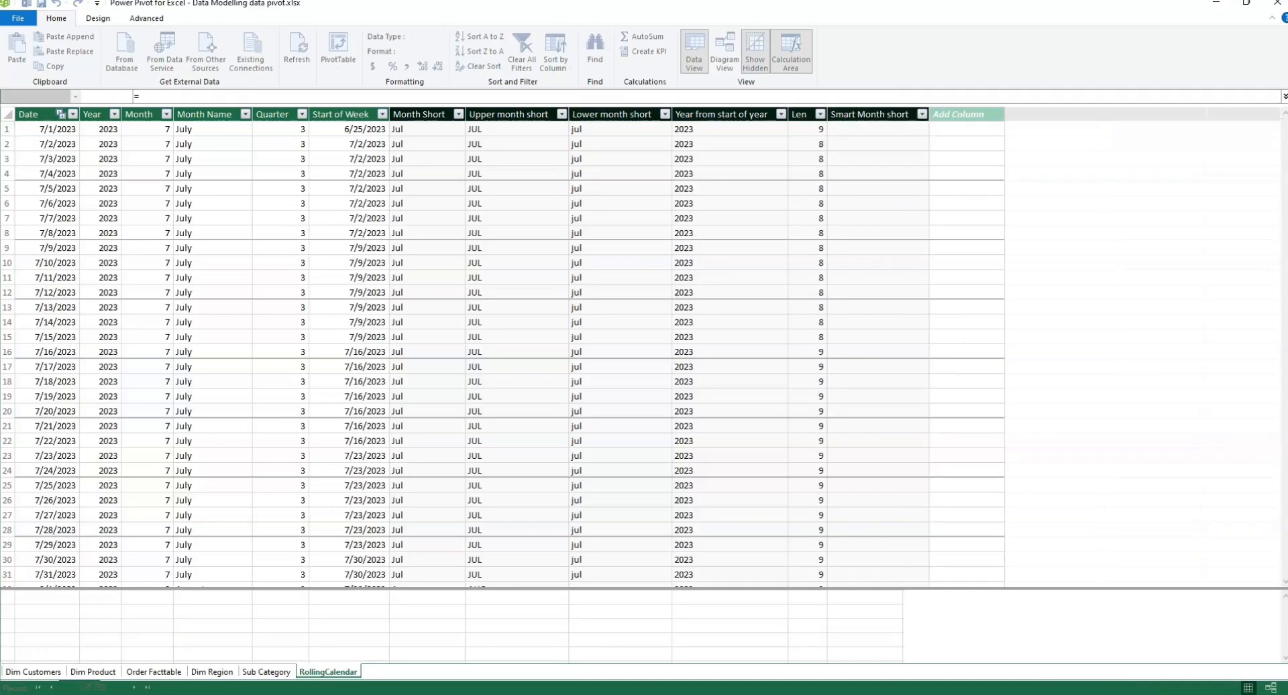
# Write the nested formula =upper(left([Month Name],3) for the Smart Month short column, leaving the outer function open.
pyautogui.click(861, 116)
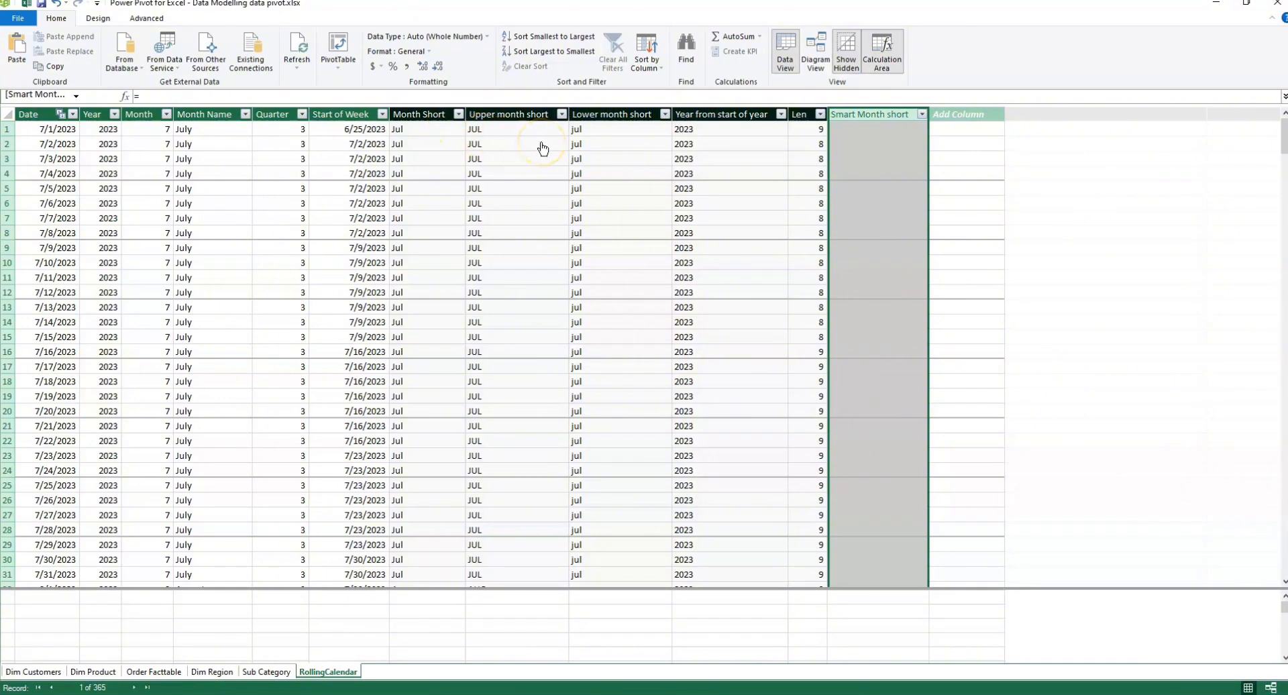
pyautogui.click(257, 94)
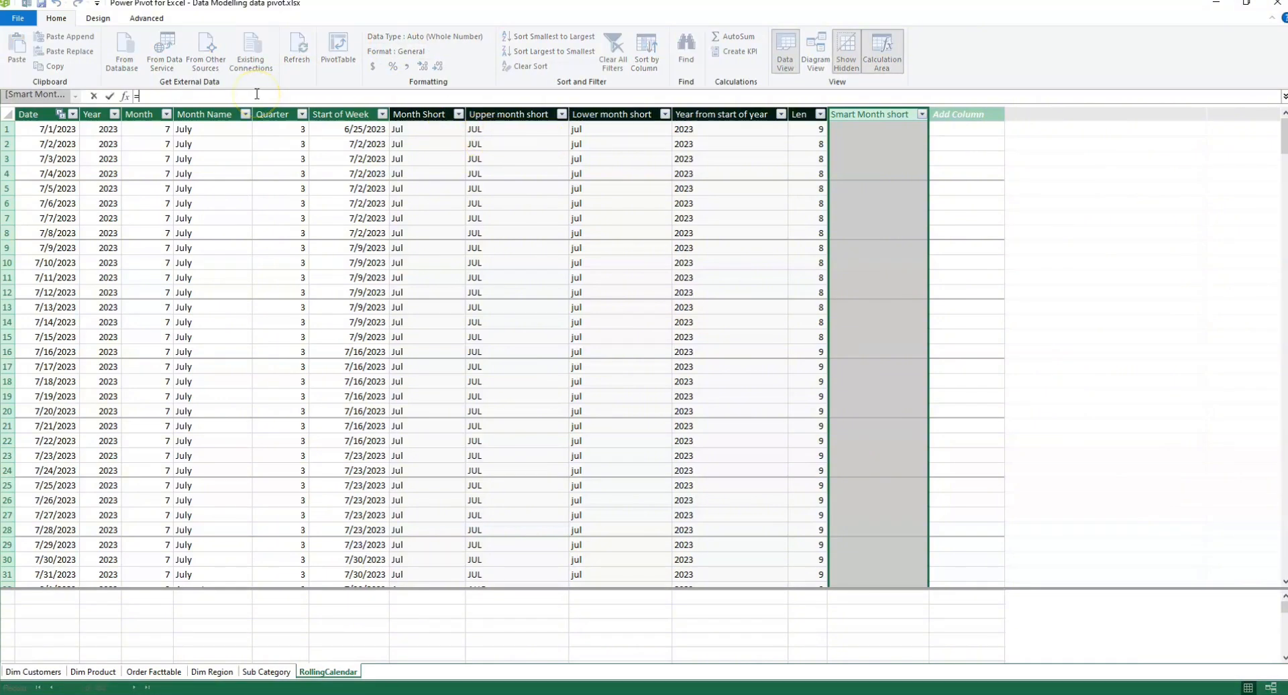
pyautogui.write('upper')
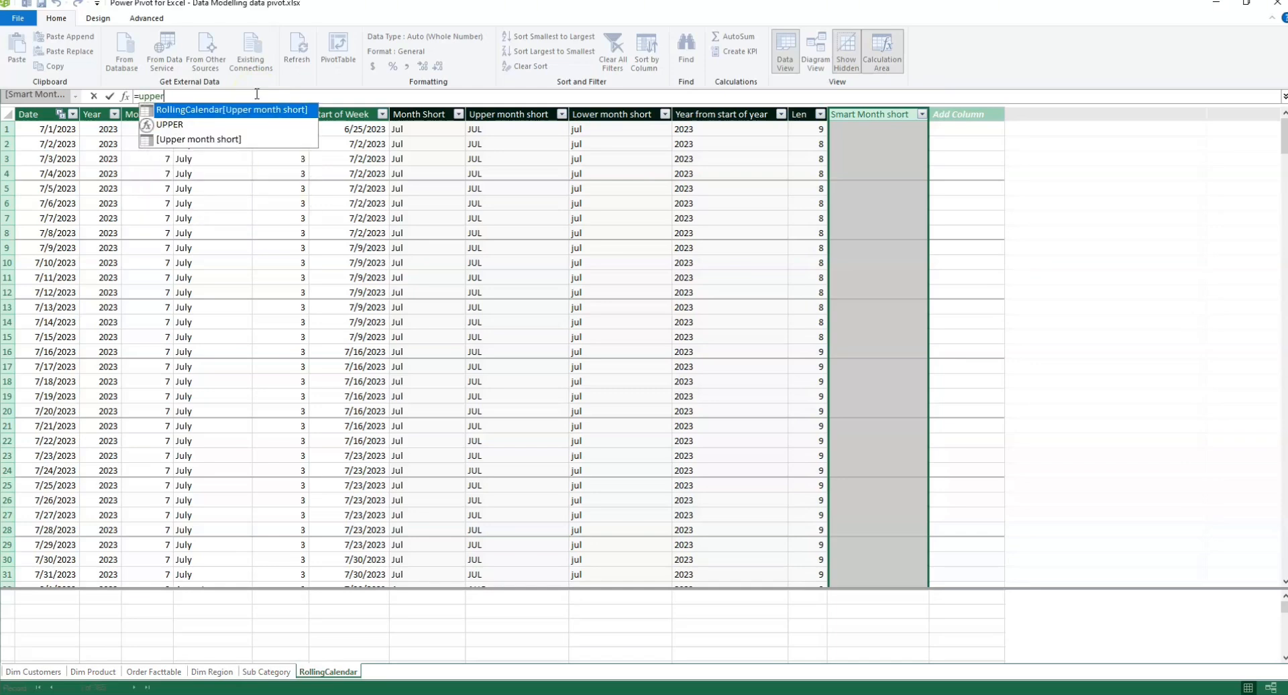
pyautogui.write('(')
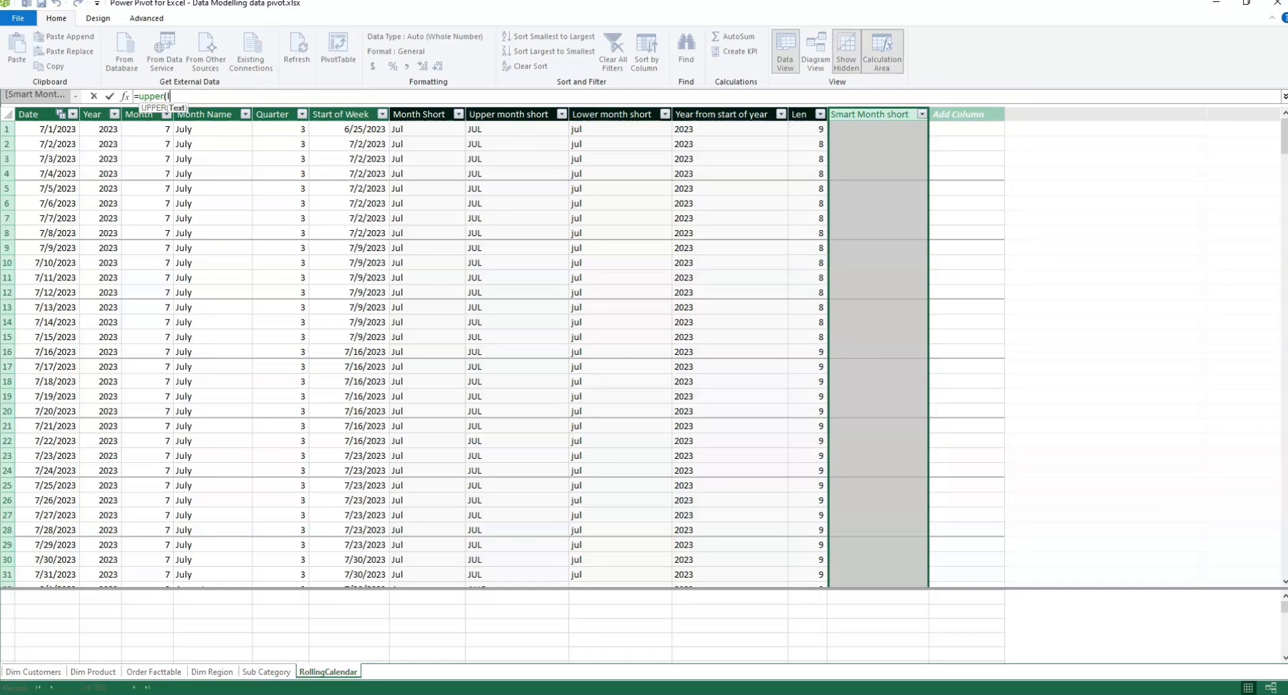
pyautogui.write('left(')
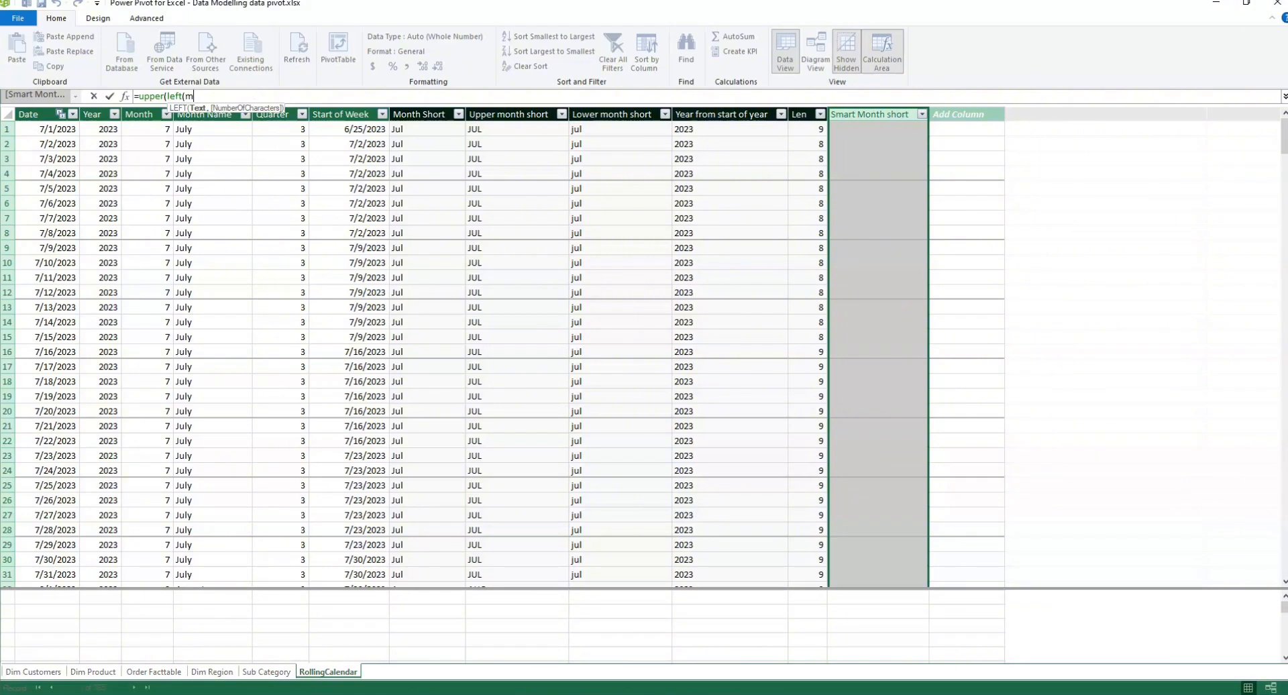
pyautogui.write('mon')
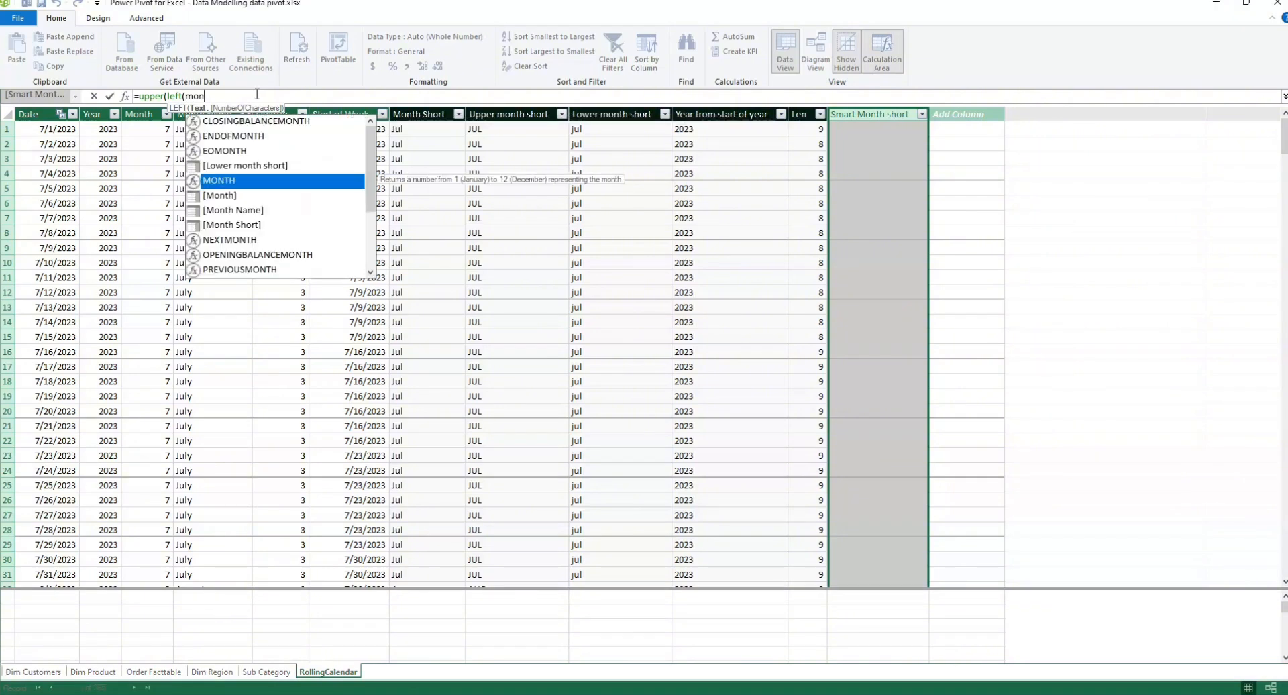
pyautogui.press('BackSpace')
pyautogui.press('BackSpace')
pyautogui.press('BackSpace')
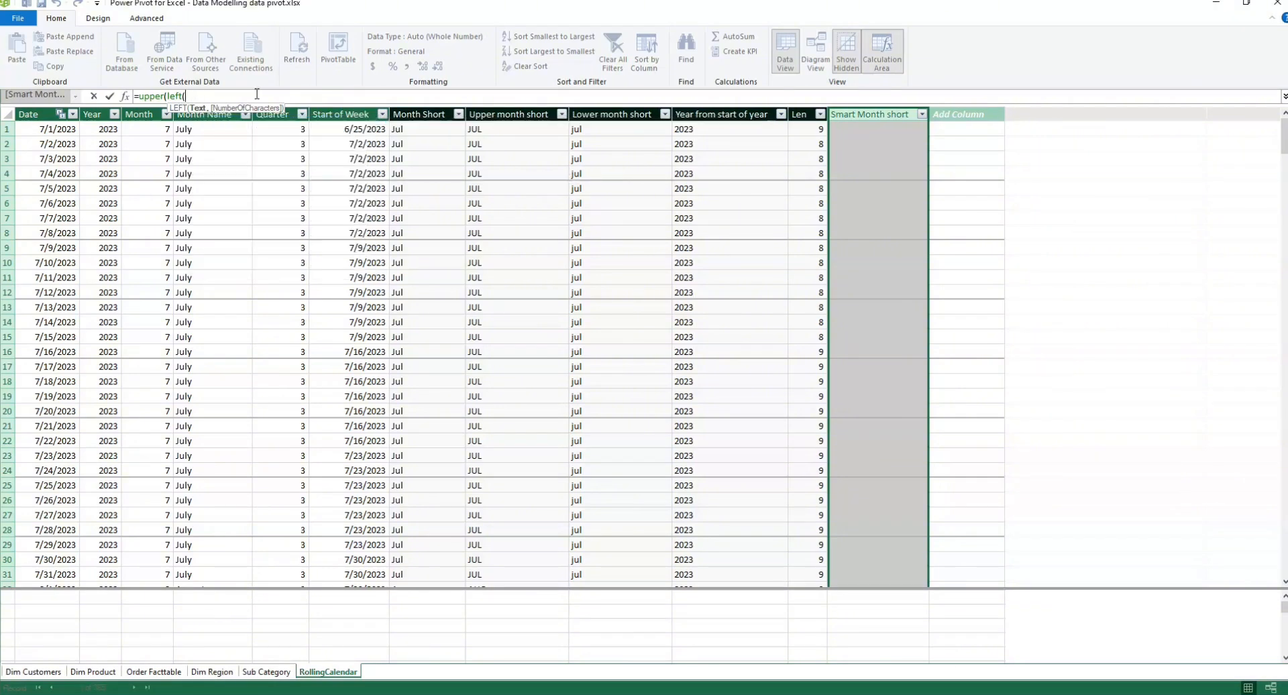
pyautogui.write('month')
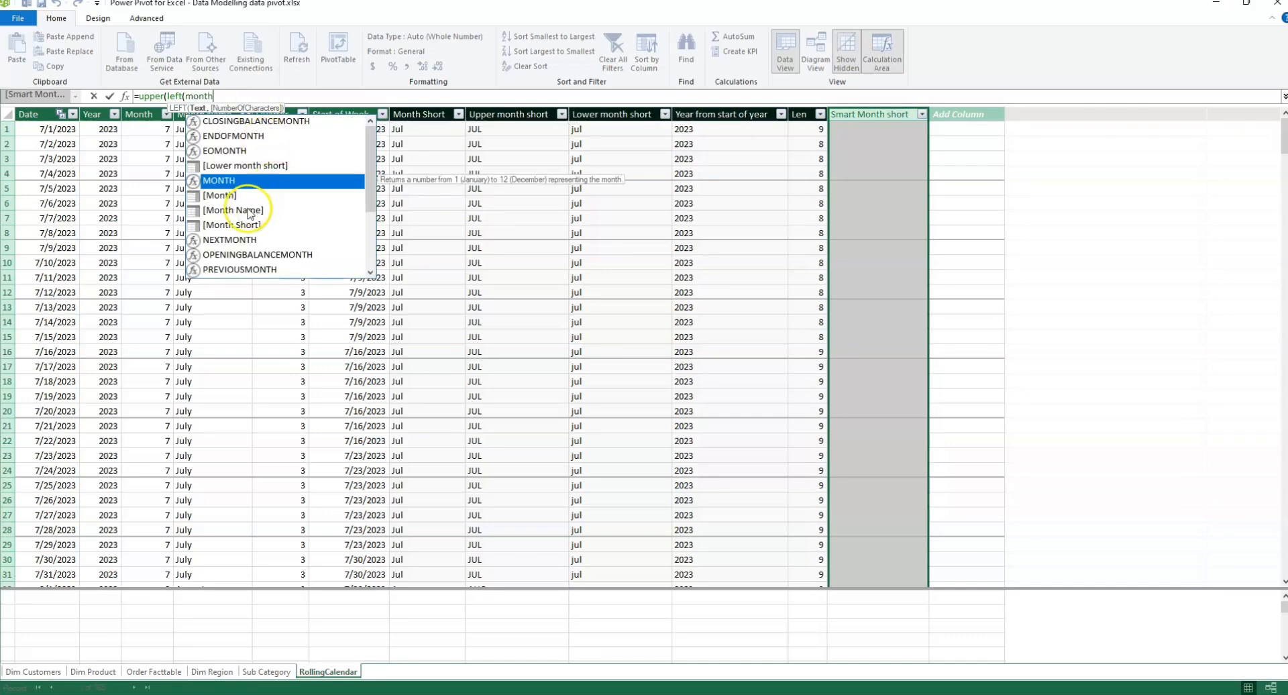
pyautogui.doubleClick(250, 210)
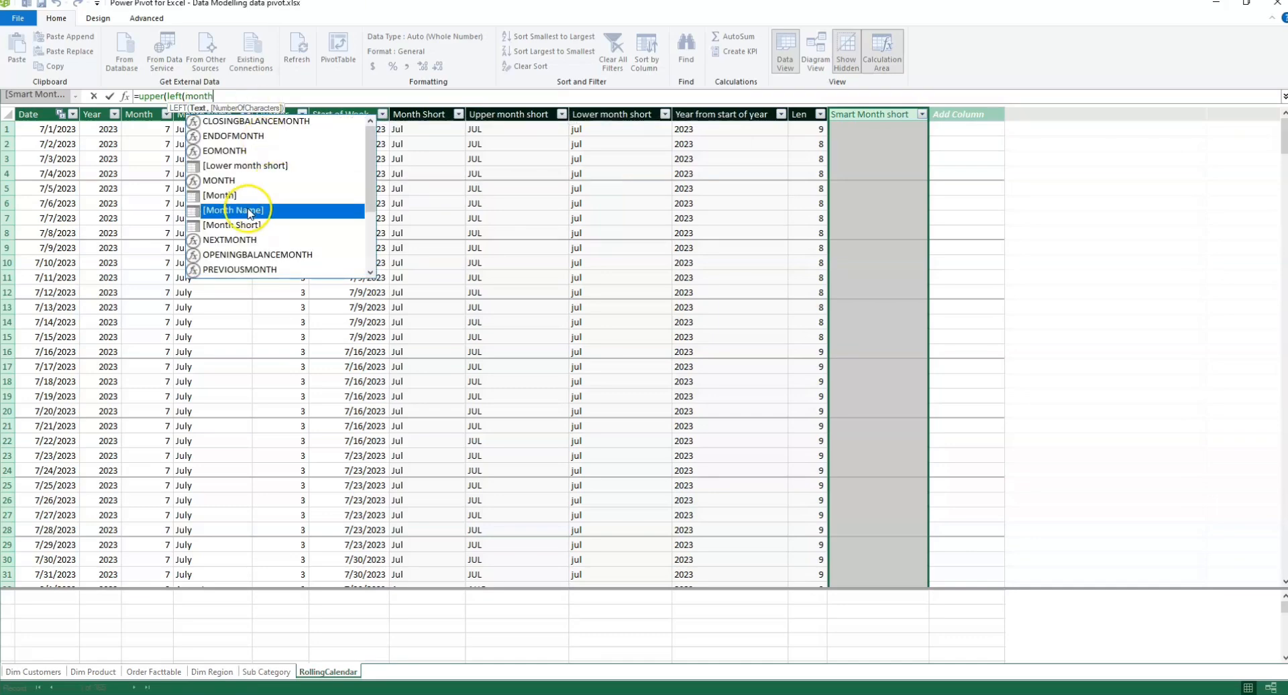
pyautogui.write(',3')
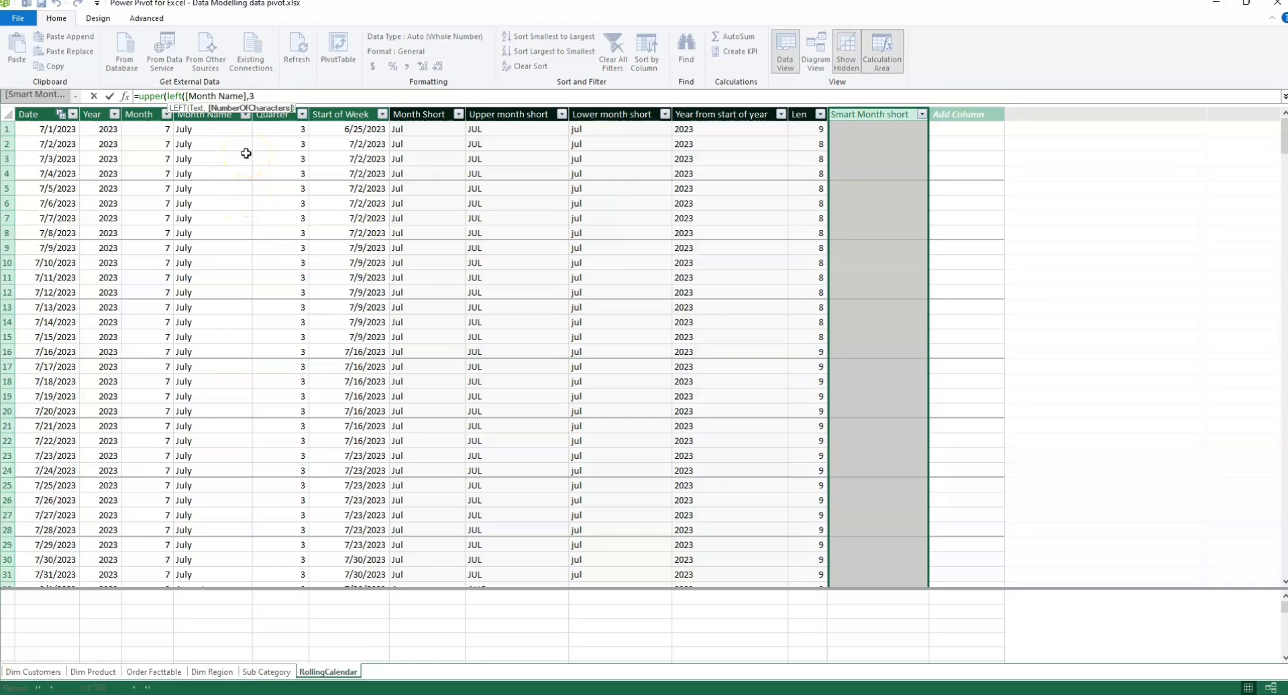
pyautogui.write(')')
# Review the nested LEFT part, close the outer UPPER function and commit =upper(left([Month Name],3)) for Smart Month short.
pyautogui.click(162, 99)
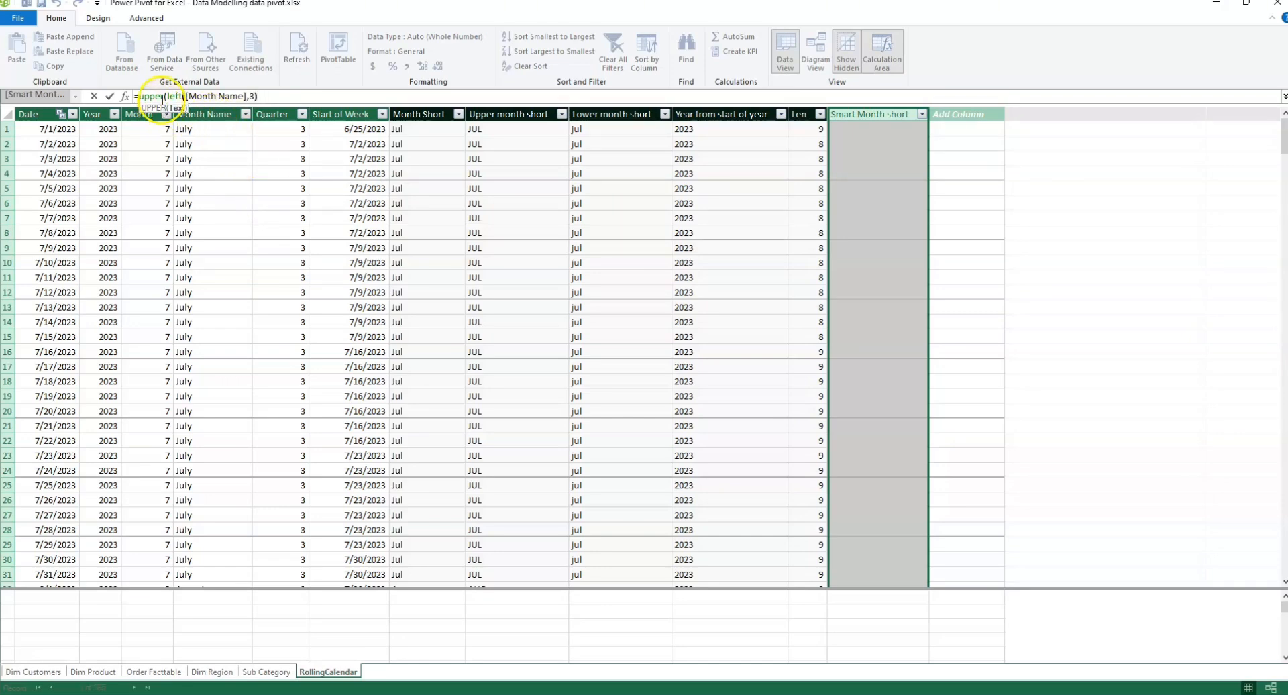
pyautogui.moveTo(167, 98); pyautogui.dragTo(255, 96)
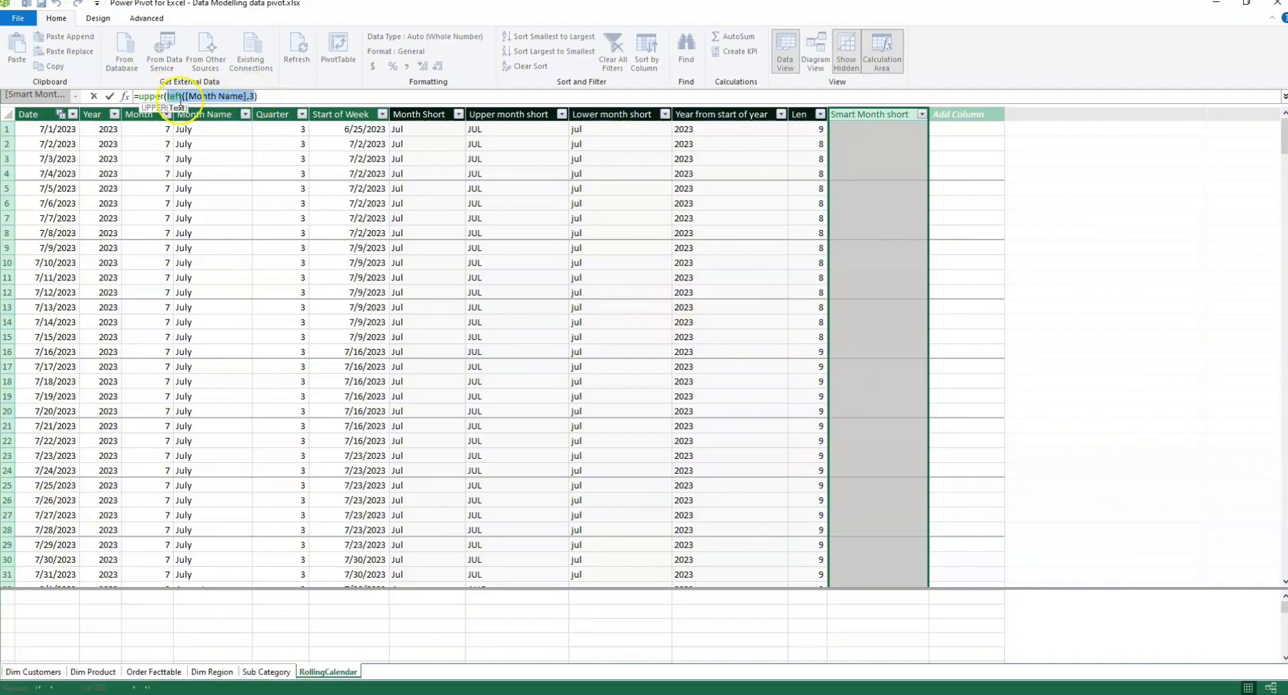
pyautogui.moveTo(139, 96); pyautogui.dragTo(288, 97)
pyautogui.click(284, 97)
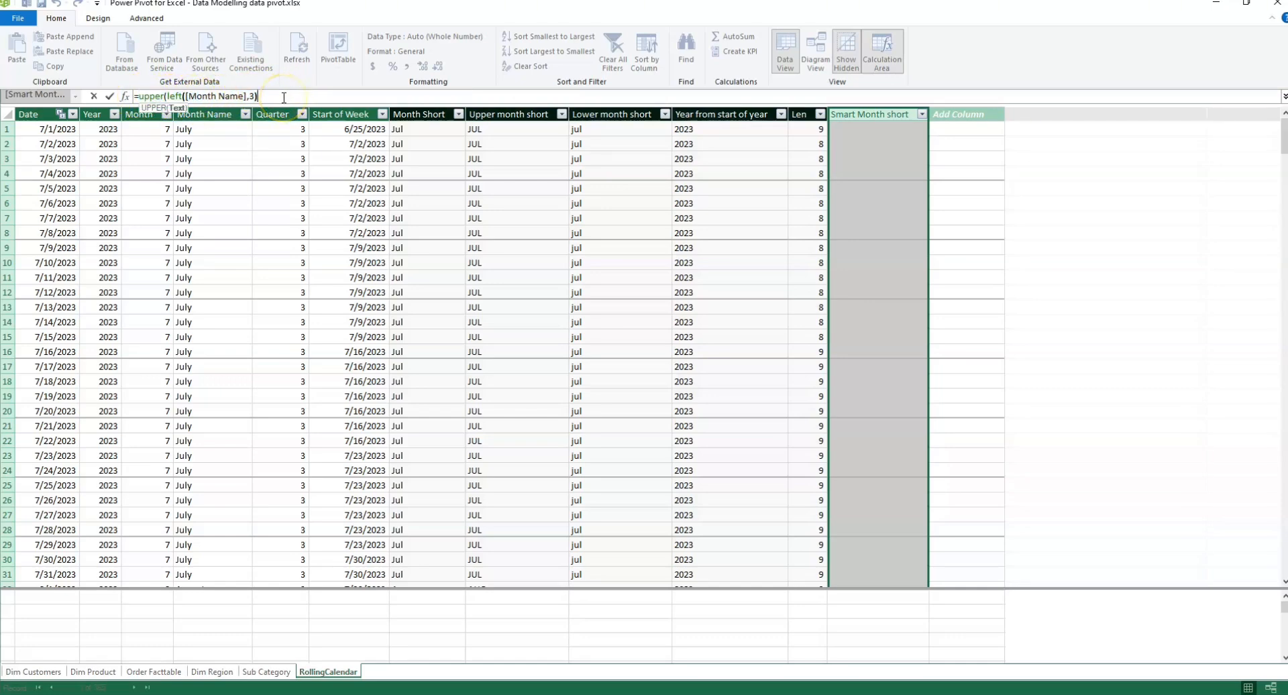
pyautogui.write(')')
pyautogui.press('Return')
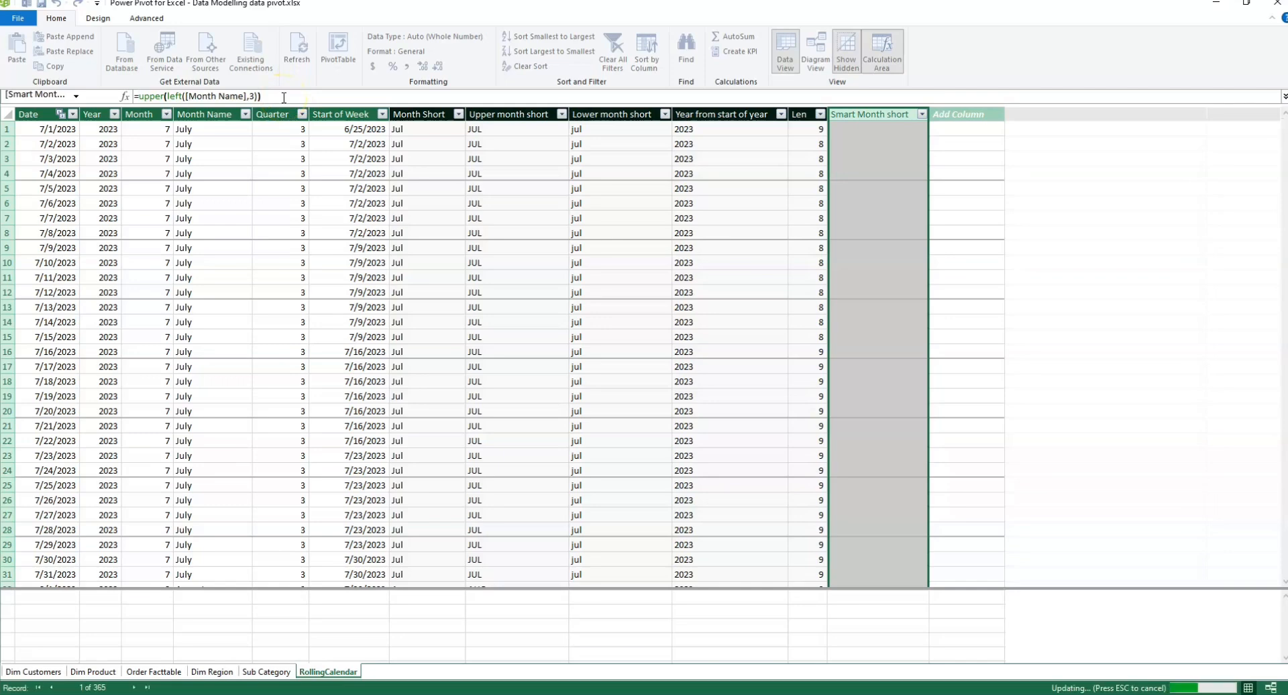